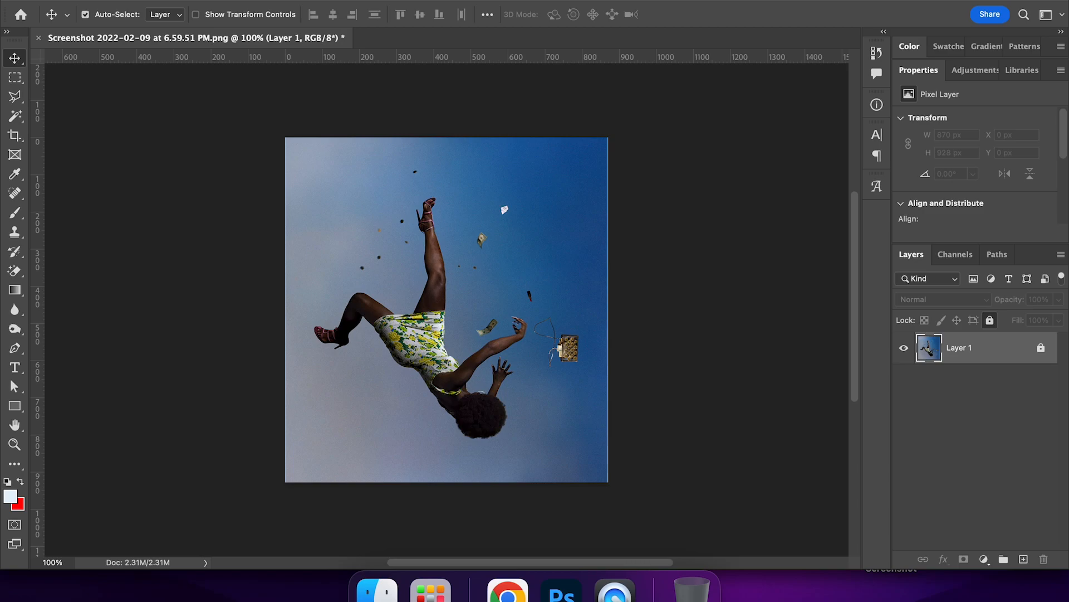
Step: Set the workspace to Essentials (Default)
{"action": "left_click", "coordinate": [151, 75]}
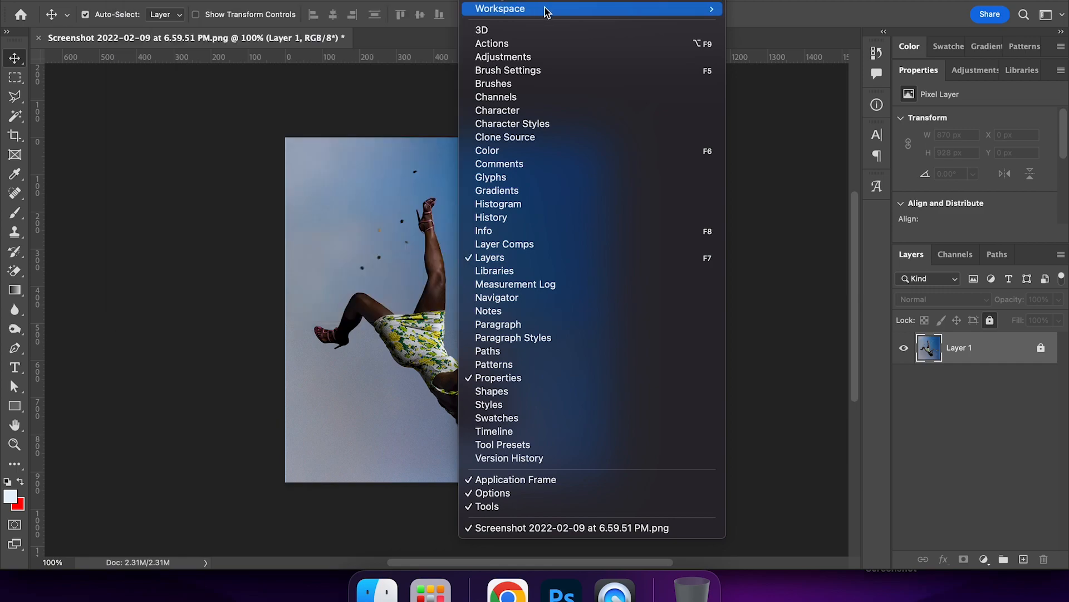
{"action": "mouse_move", "coordinate": [691, 15]}
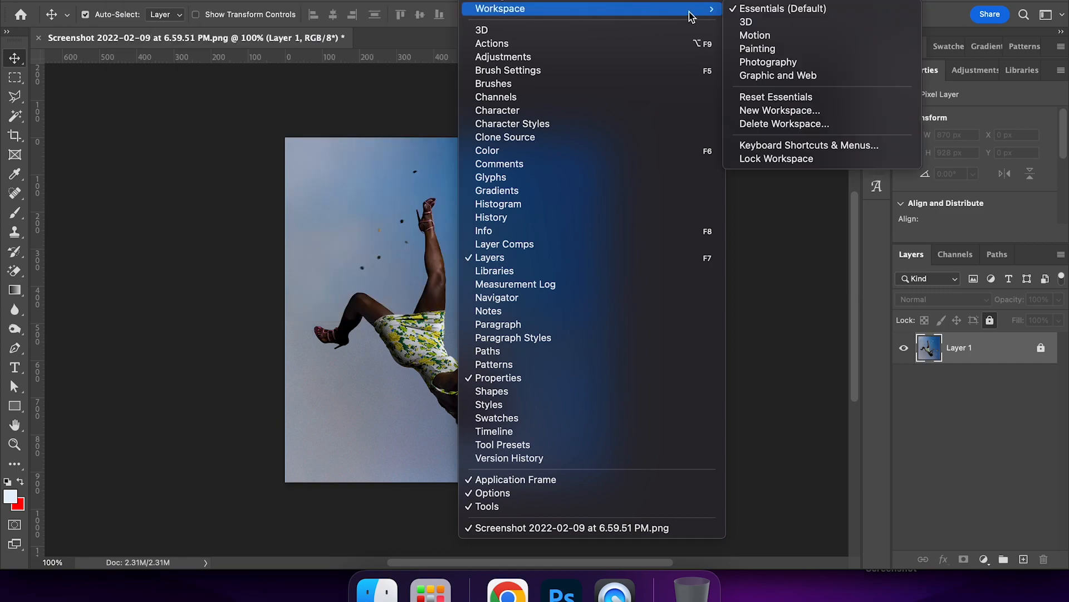
{"action": "left_click", "coordinate": [753, 10]}
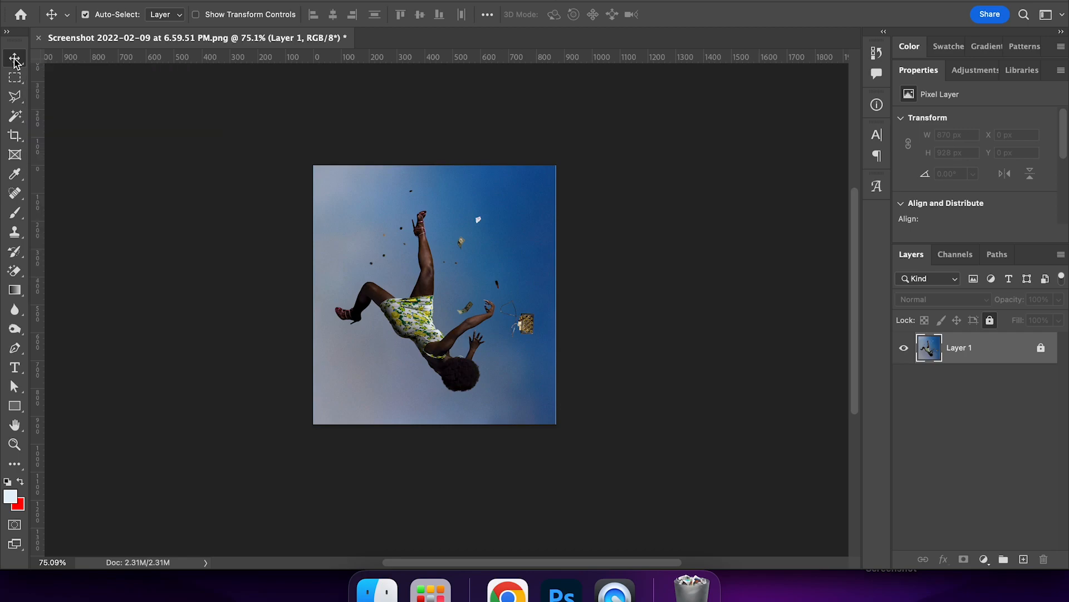
Step: Unlock Layer 1 and try moving the image on the canvas with the Move tool
{"action": "left_click", "coordinate": [425, 293]}
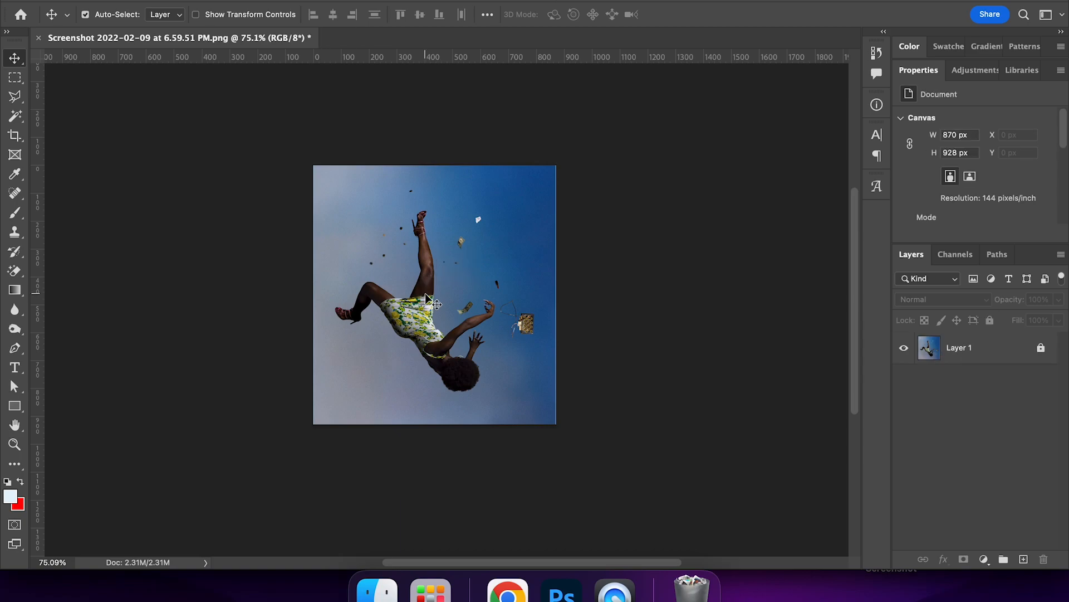
{"action": "left_click_drag", "start_coordinate": [426, 293], "coordinate": [504, 350]}
{"action": "left_click", "coordinate": [1043, 351]}
{"action": "mouse_move", "coordinate": [459, 304]}
{"action": "left_mouse_down"}
{"action": "mouse_move", "coordinate": [483, 307]}
{"action": "mouse_move", "coordinate": [465, 346]}
{"action": "mouse_move", "coordinate": [485, 309]}
{"action": "mouse_move", "coordinate": [515, 290]}
{"action": "mouse_move", "coordinate": [457, 383]}
{"action": "mouse_move", "coordinate": [479, 298]}
{"action": "mouse_move", "coordinate": [455, 296]}
{"action": "left_mouse_up"}
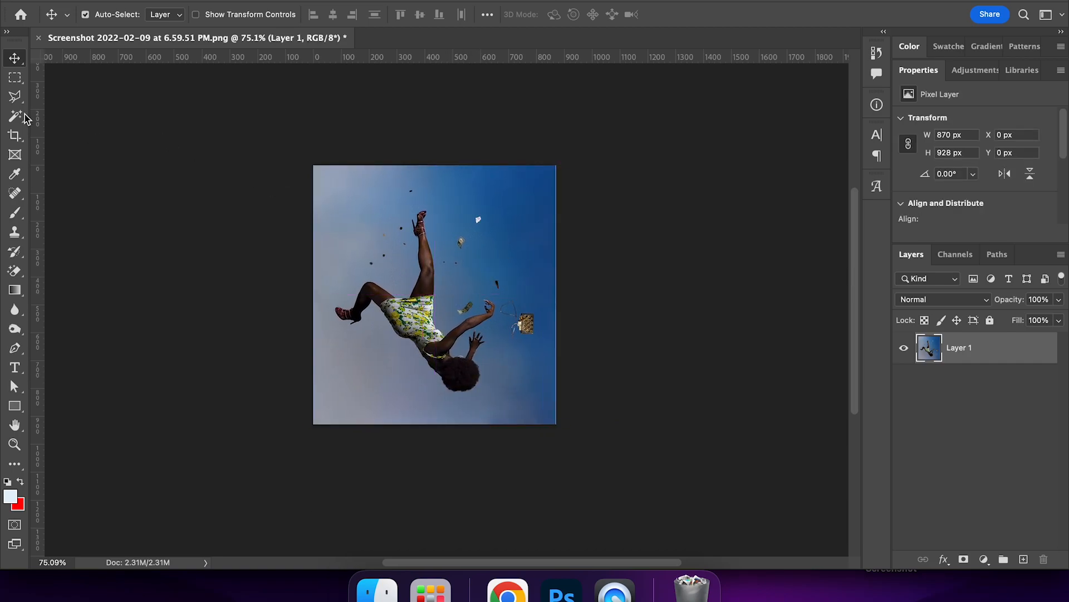
Step: Draw two artboards beside the image with the Artboard tool, about 656 by 928 px and about 540 by 928 px
{"action": "left_click", "coordinate": [15, 62]}
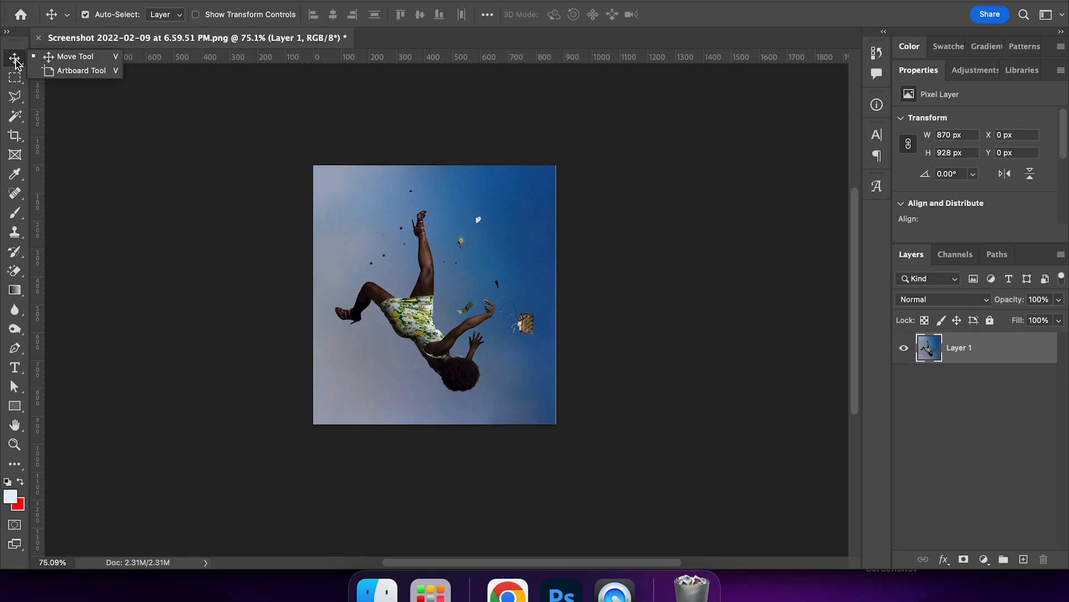
{"action": "left_click", "coordinate": [66, 71]}
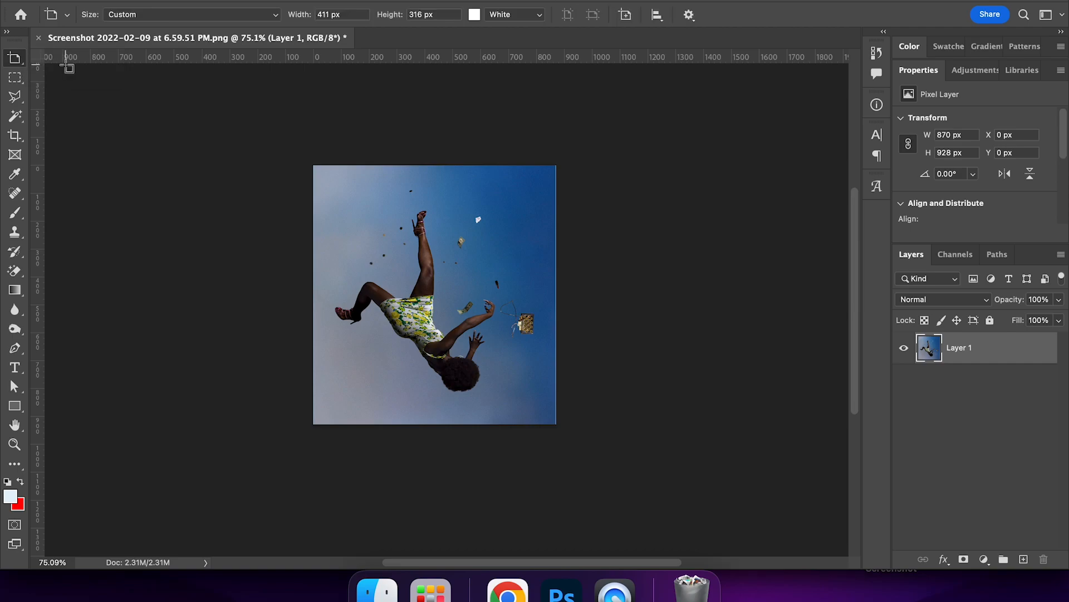
{"action": "left_click_drag", "start_coordinate": [119, 166], "coordinate": [301, 430]}
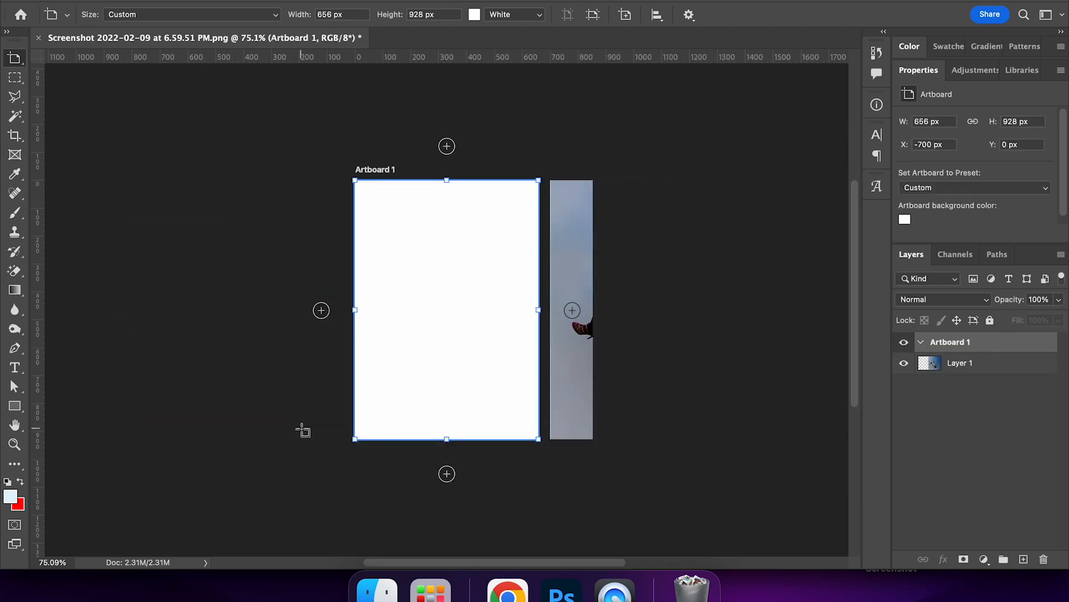
{"action": "left_click_drag", "start_coordinate": [329, 180], "coordinate": [177, 439]}
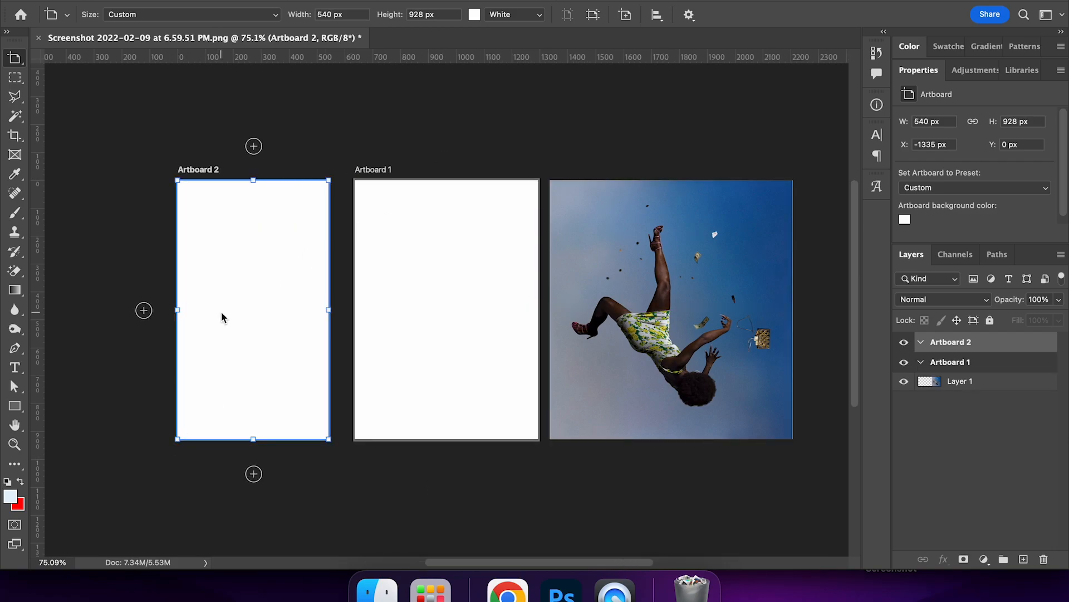
{"action": "scroll", "coordinate": [222, 317], "scroll_direction": "down", "scroll_amount": 3}
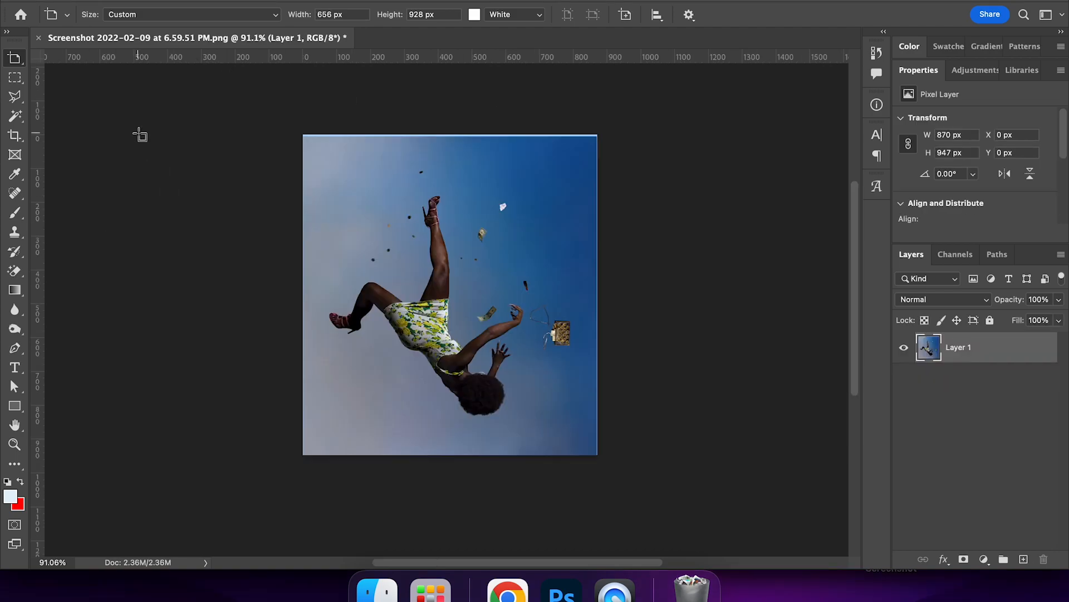
Step: Draw a rectangular marquee selection about 227 by 210 px around the woman's raised foot
{"action": "left_click", "coordinate": [14, 78]}
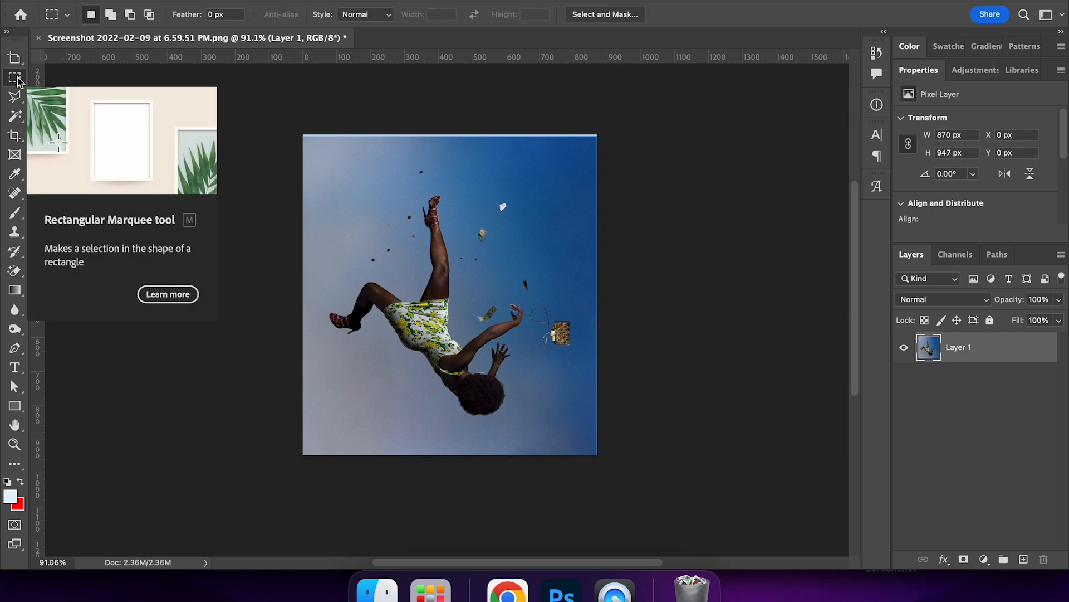
{"action": "left_click", "coordinate": [15, 78]}
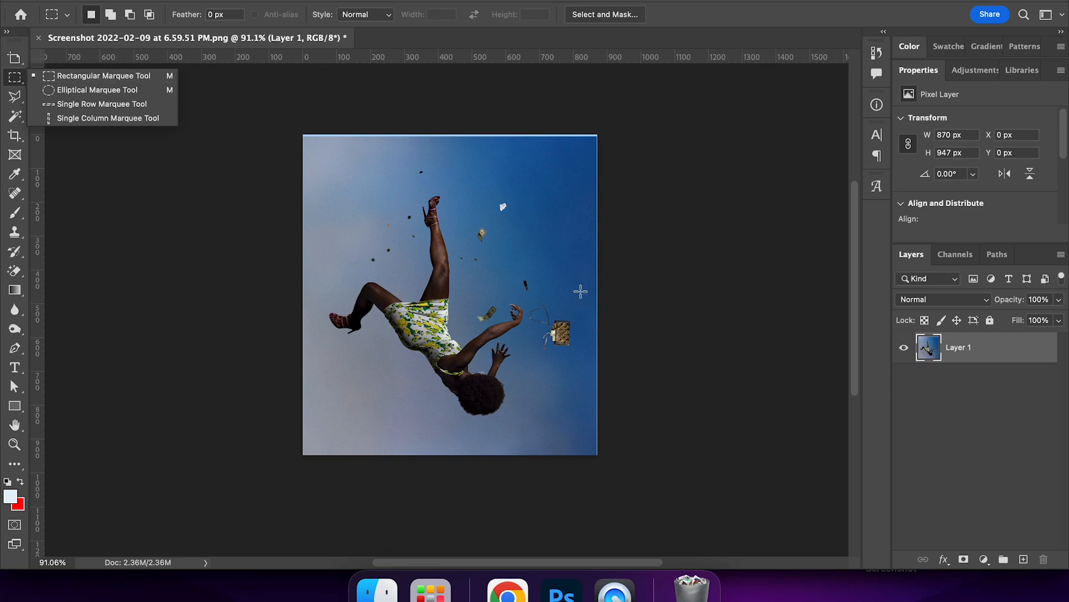
{"action": "left_click_drag", "start_coordinate": [381, 180], "coordinate": [458, 249]}
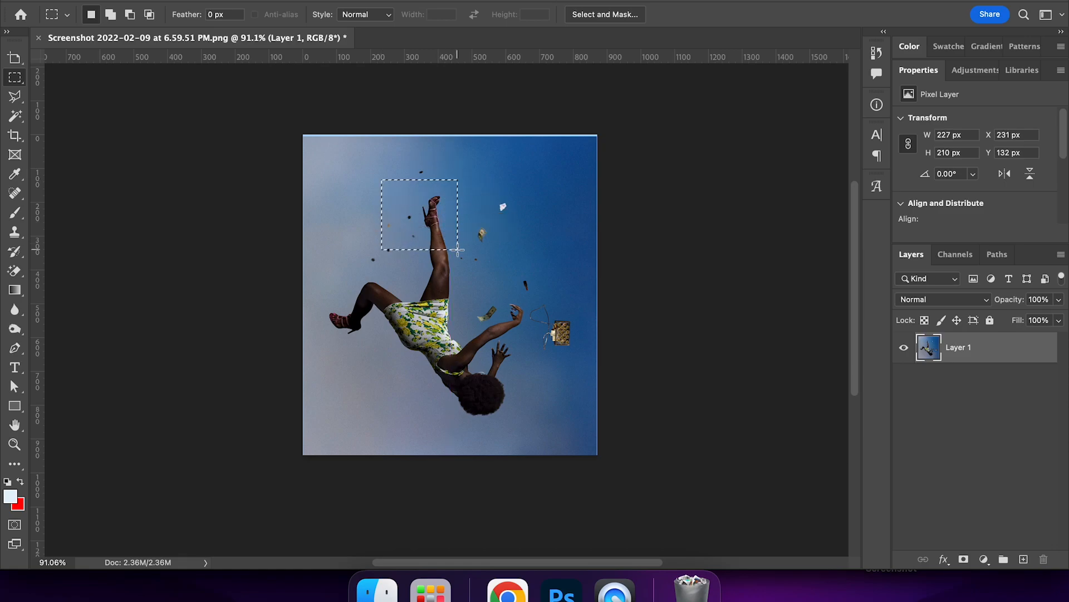
Step: Select a rectangle about 165 by 196 px around the handbag and cut it to a new layer
{"action": "left_click_drag", "start_coordinate": [581, 291], "coordinate": [527, 357]}
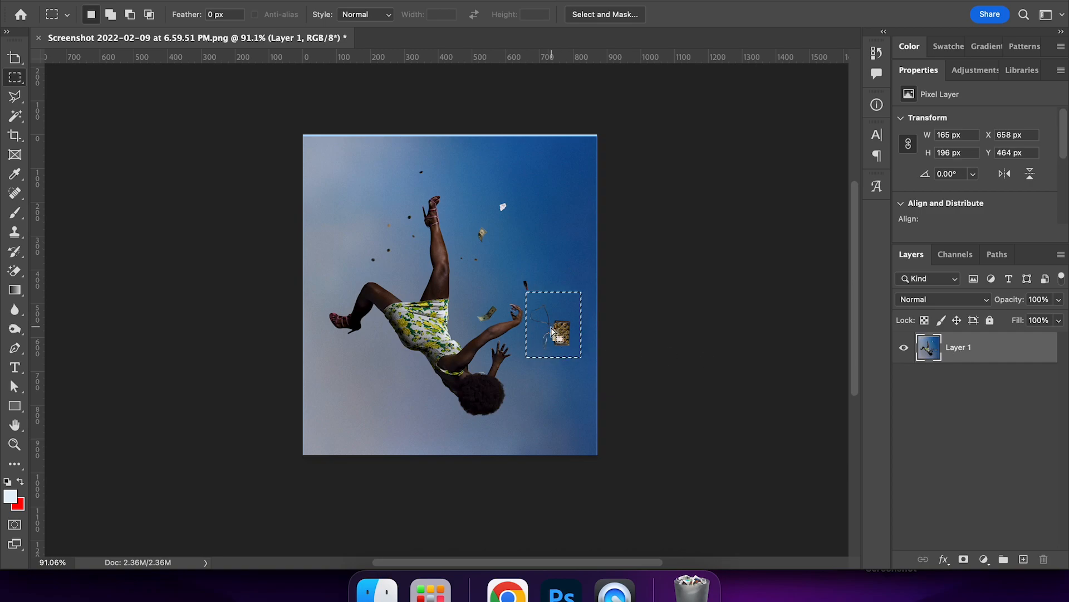
{"action": "right_click", "coordinate": [551, 331]}
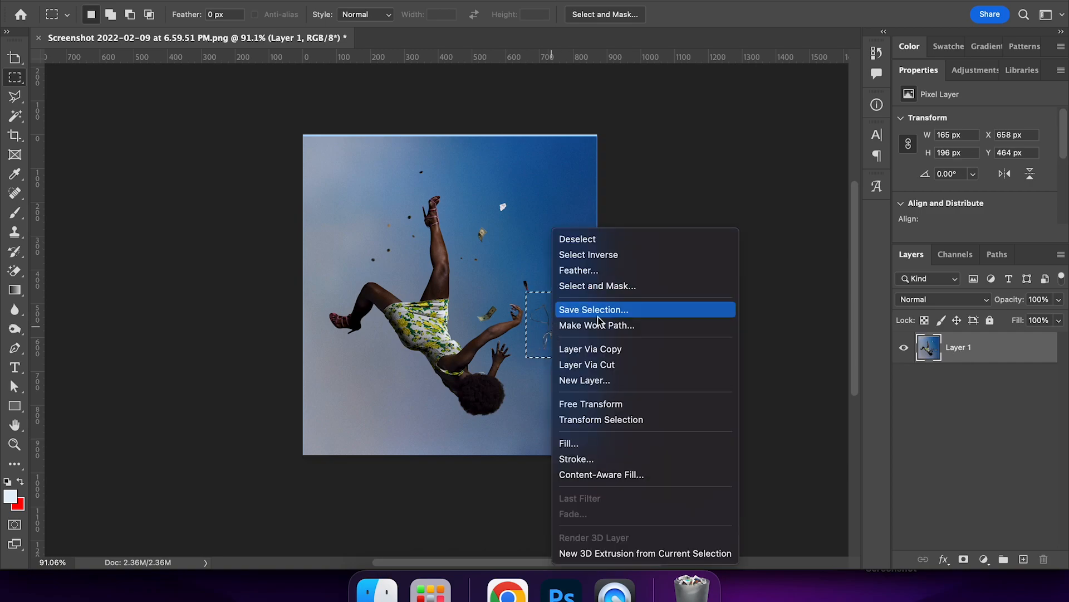
{"action": "left_click", "coordinate": [603, 363]}
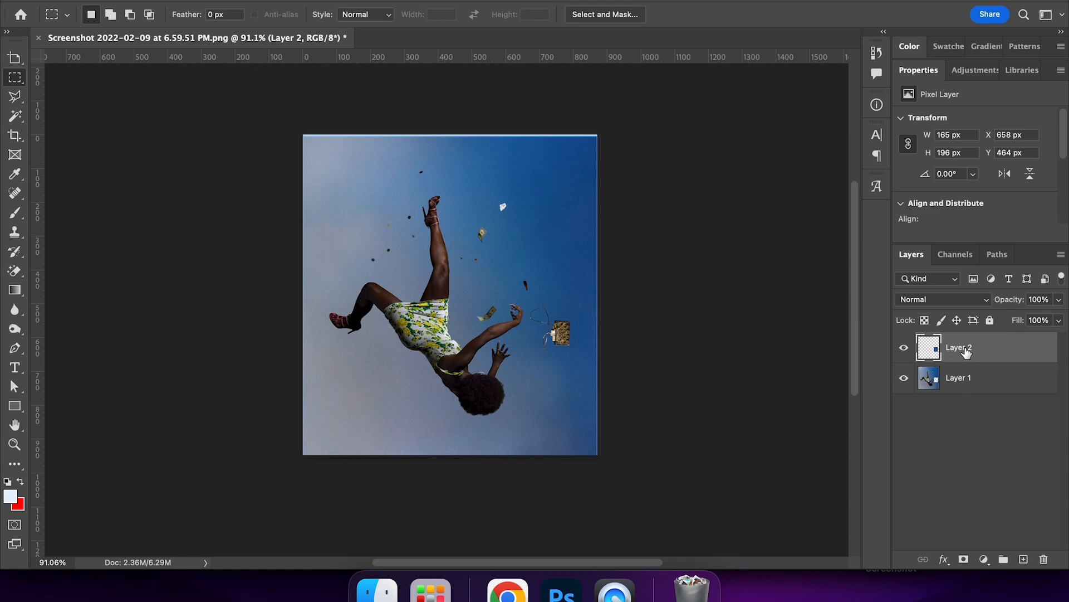
Step: Toggle Layer 2's visibility off and on to examine the area cut out around the handbag
{"action": "left_click", "coordinate": [904, 350]}
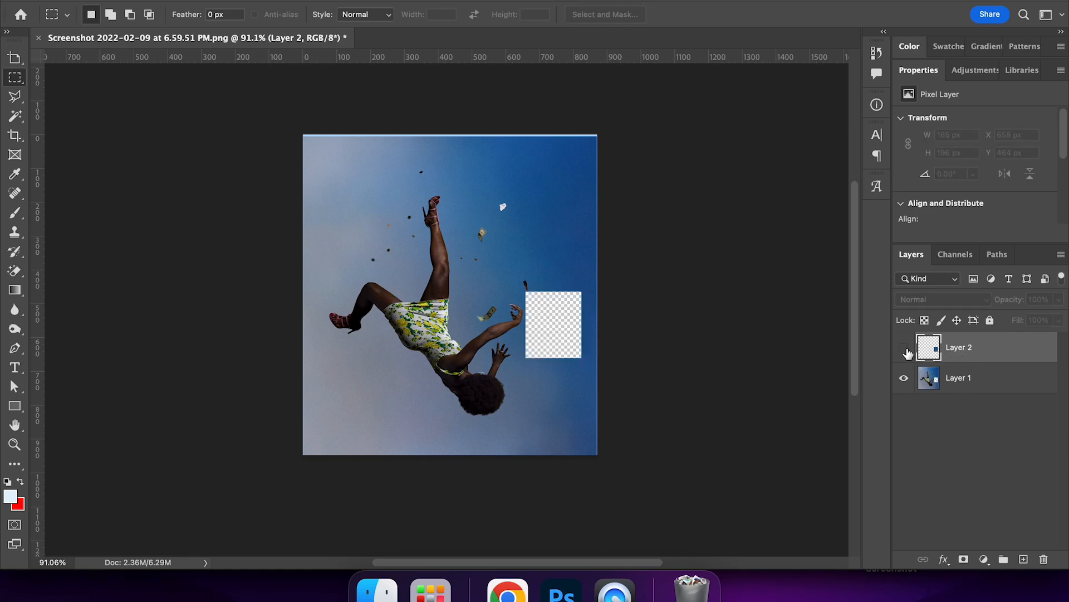
{"action": "left_click", "coordinate": [907, 351]}
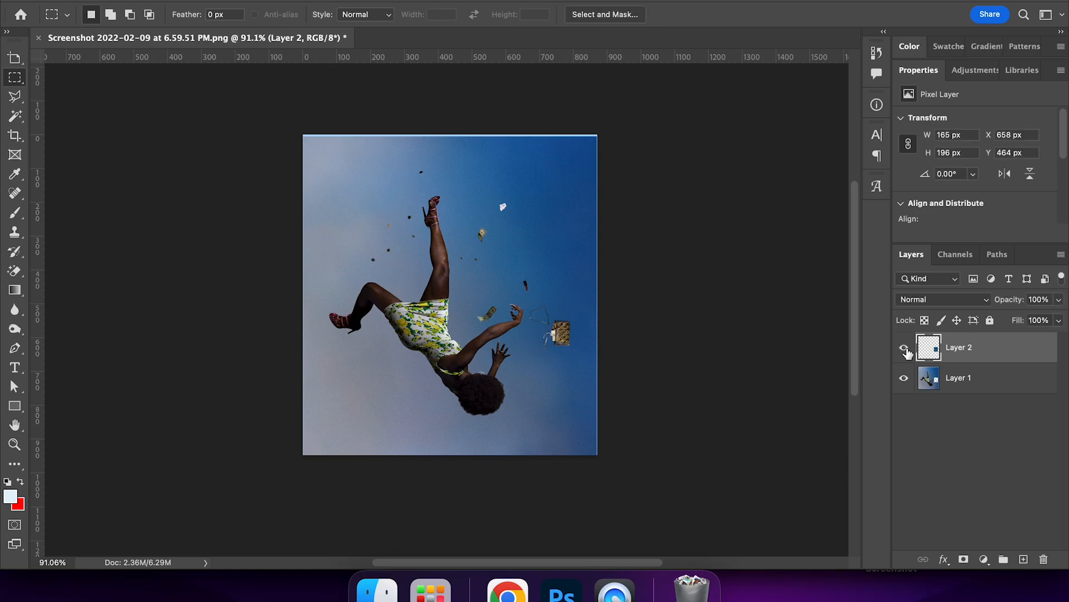
{"action": "left_click", "coordinate": [906, 351]}
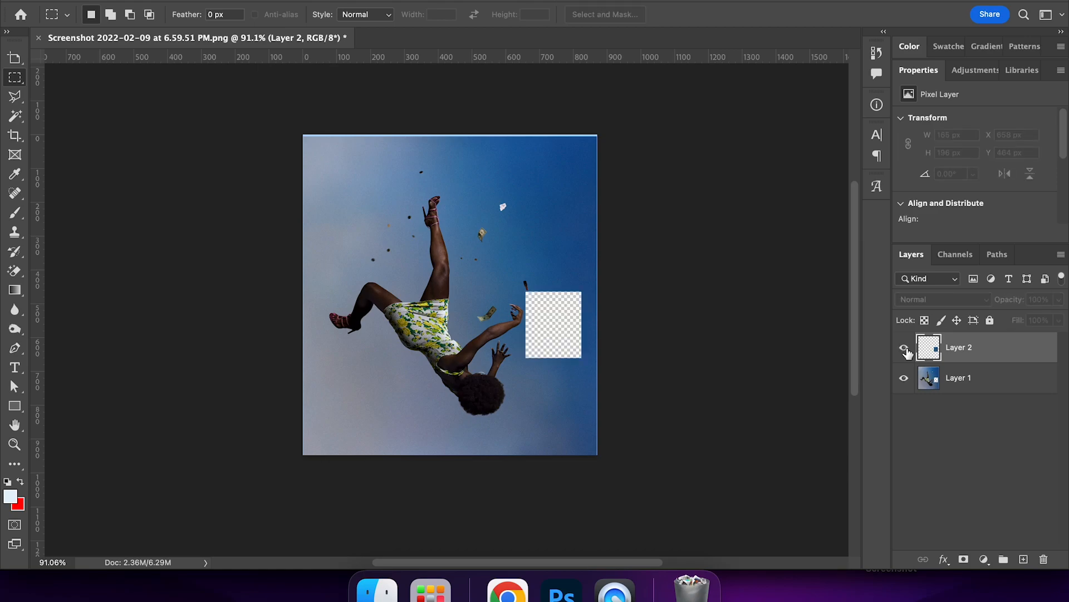
{"action": "left_click", "coordinate": [907, 351]}
{"action": "left_click", "coordinate": [907, 351]}
{"action": "left_click", "coordinate": [907, 351]}
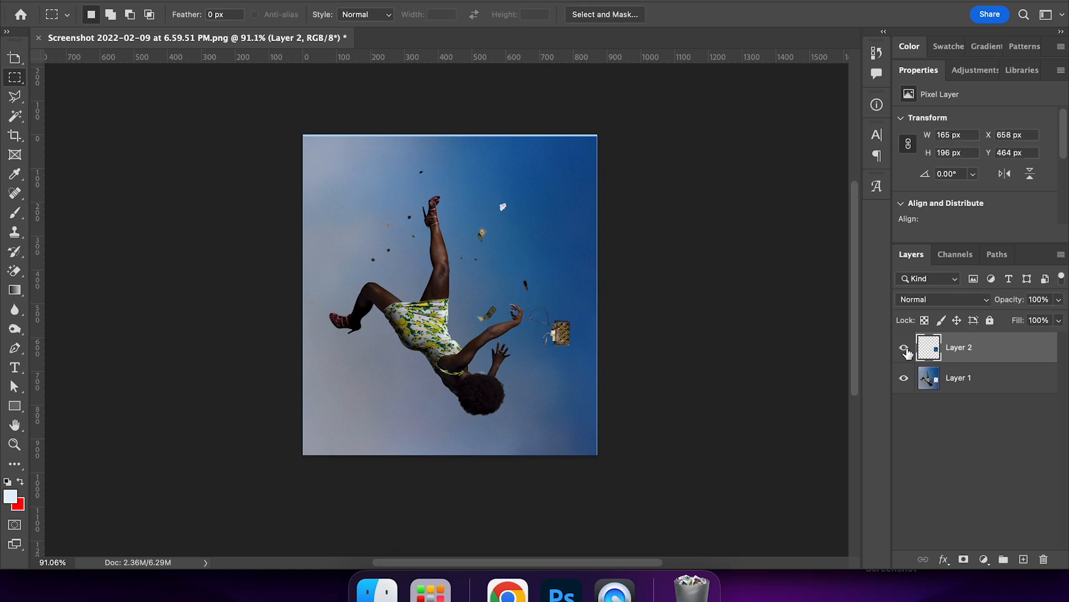
Step: Select a circle about 288 px wide around the raised foot on Layer 1 and cut it to a new layer
{"action": "right_click", "coordinate": [14, 82]}
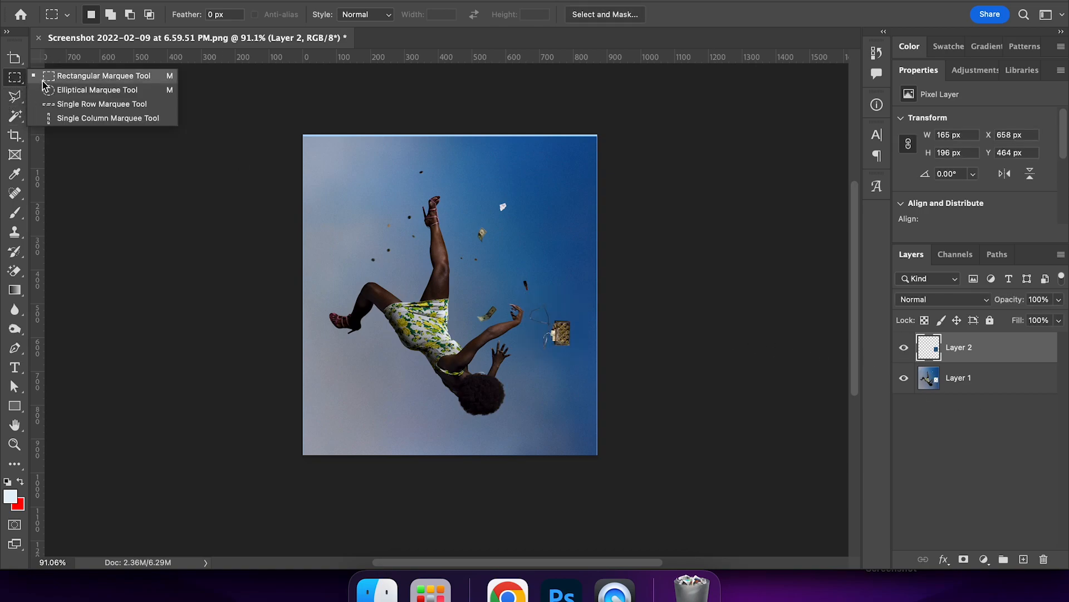
{"action": "left_click", "coordinate": [101, 91]}
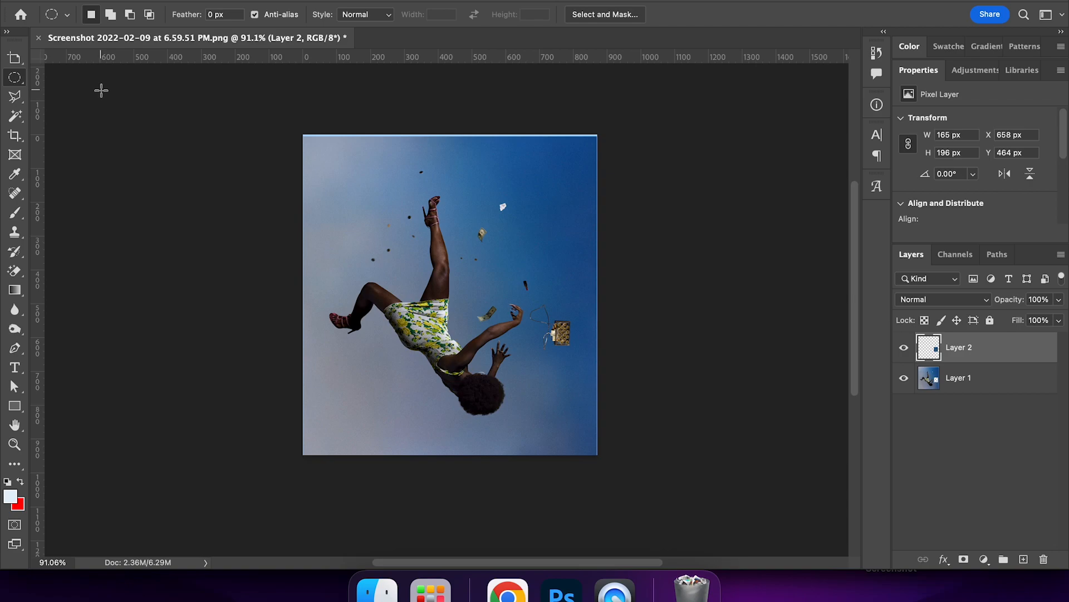
{"action": "left_click", "coordinate": [976, 379]}
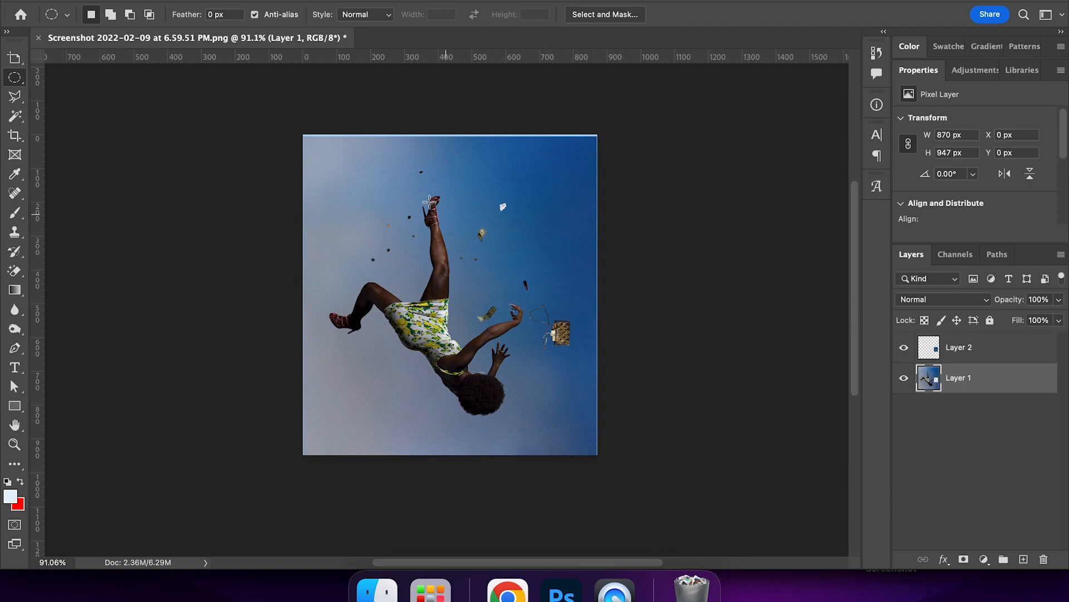
{"action": "left_click_drag", "start_coordinate": [482, 181], "coordinate": [389, 277]}
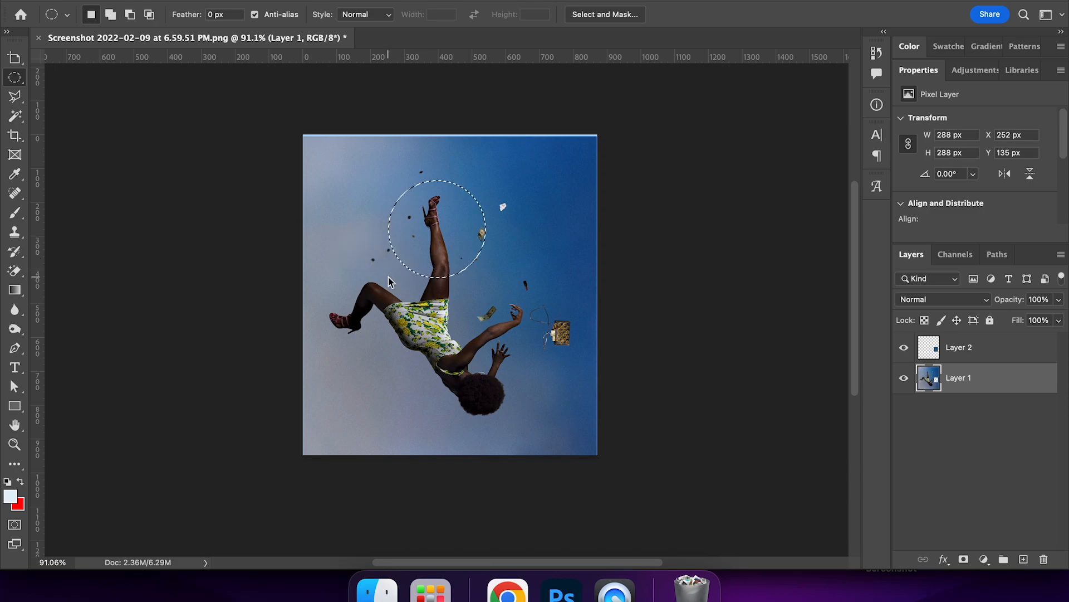
{"action": "right_click", "coordinate": [420, 226]}
{"action": "left_click", "coordinate": [469, 361]}
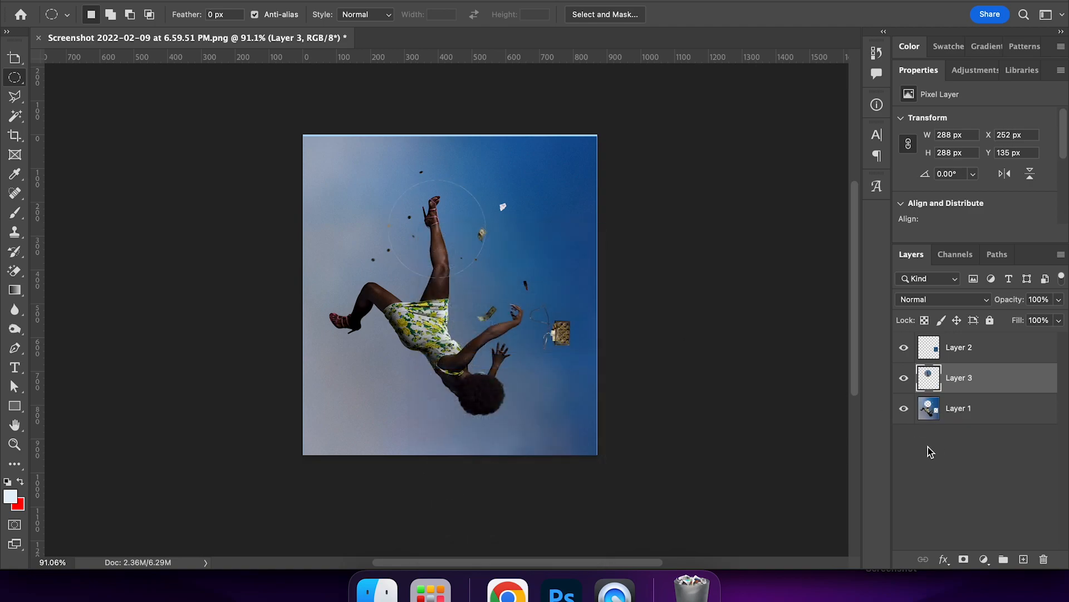
Step: Toggle Layer 3's visibility off and on to examine the circular cut-out around the foot
{"action": "left_click", "coordinate": [904, 378]}
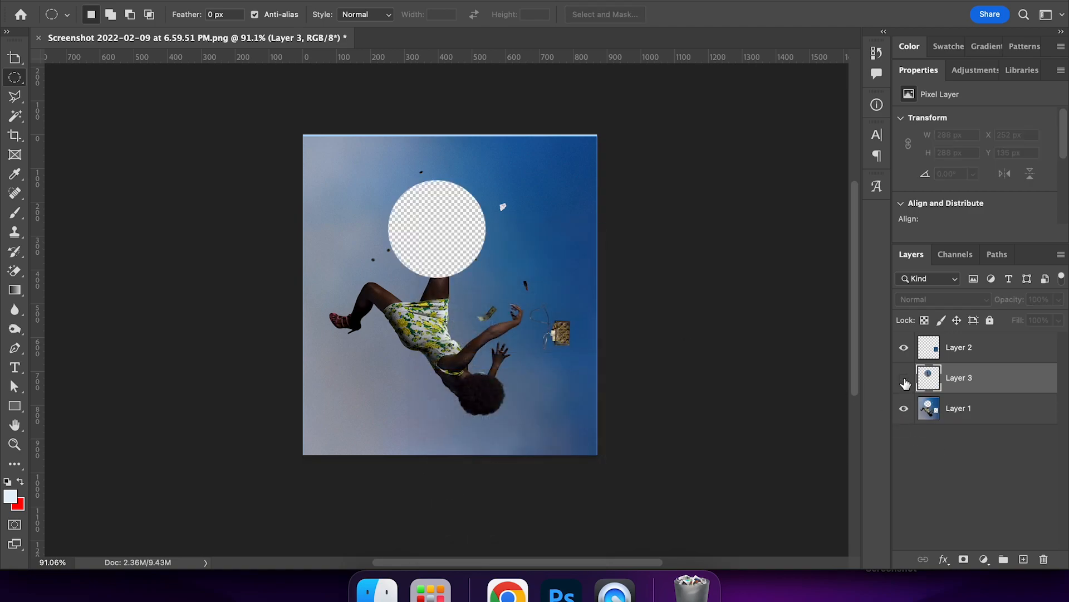
{"action": "left_click", "coordinate": [904, 380]}
{"action": "left_click", "coordinate": [904, 380]}
{"action": "left_click", "coordinate": [904, 379]}
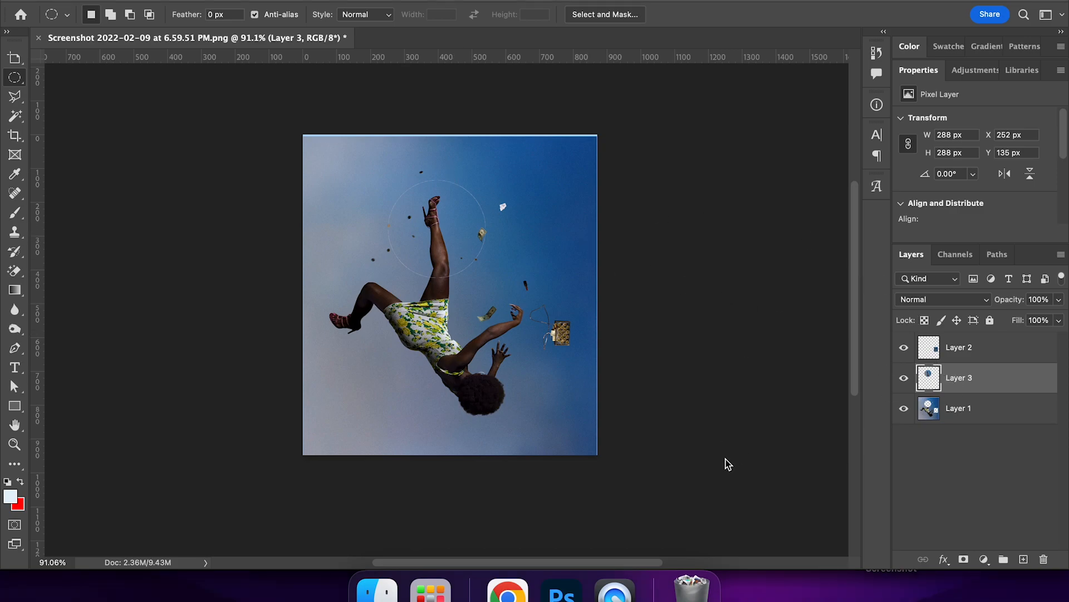
{"action": "key", "text": "super+comma"}
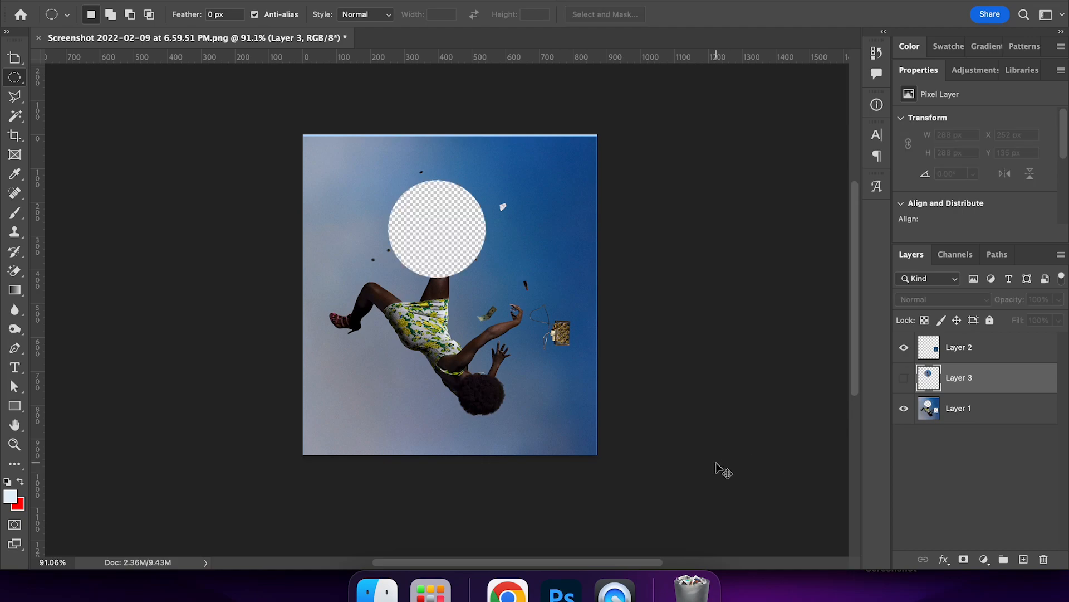
{"action": "key", "text": "super+comma"}
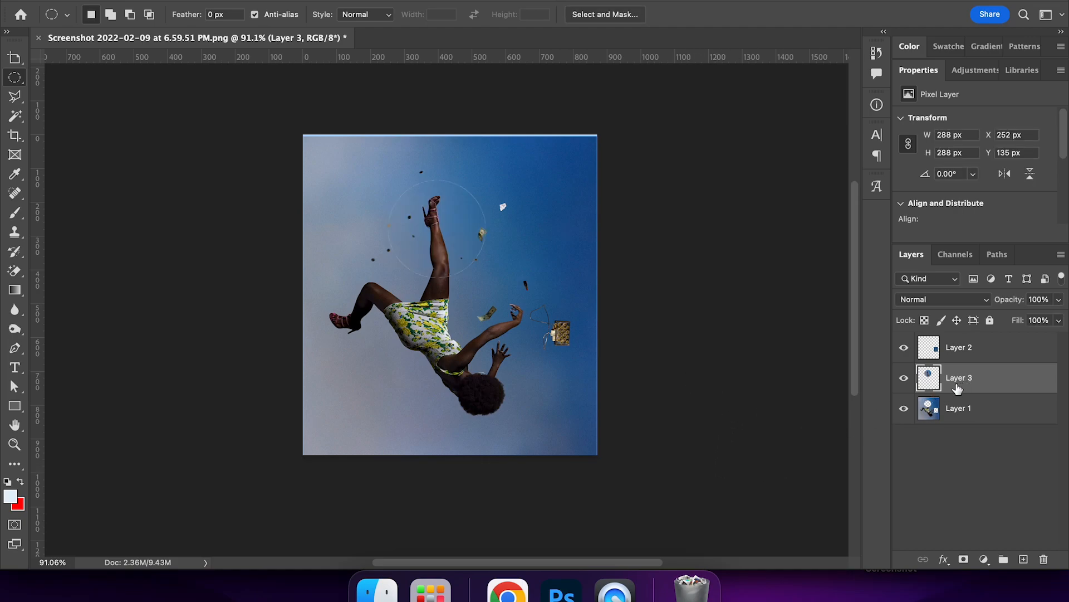
Step: Merge Layer 2, Layer 3 and Layer 1 into a single layer
{"action": "left_click", "coordinate": [960, 357]}
{"action": "left_click", "coordinate": [970, 413], "text": "shift"}
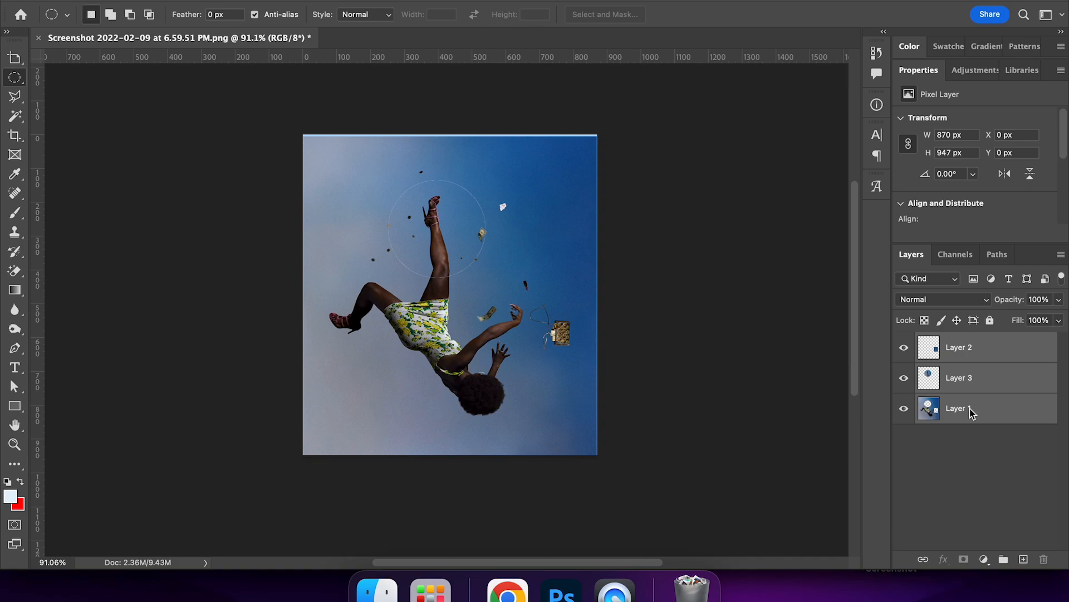
{"action": "key", "text": "super+e"}
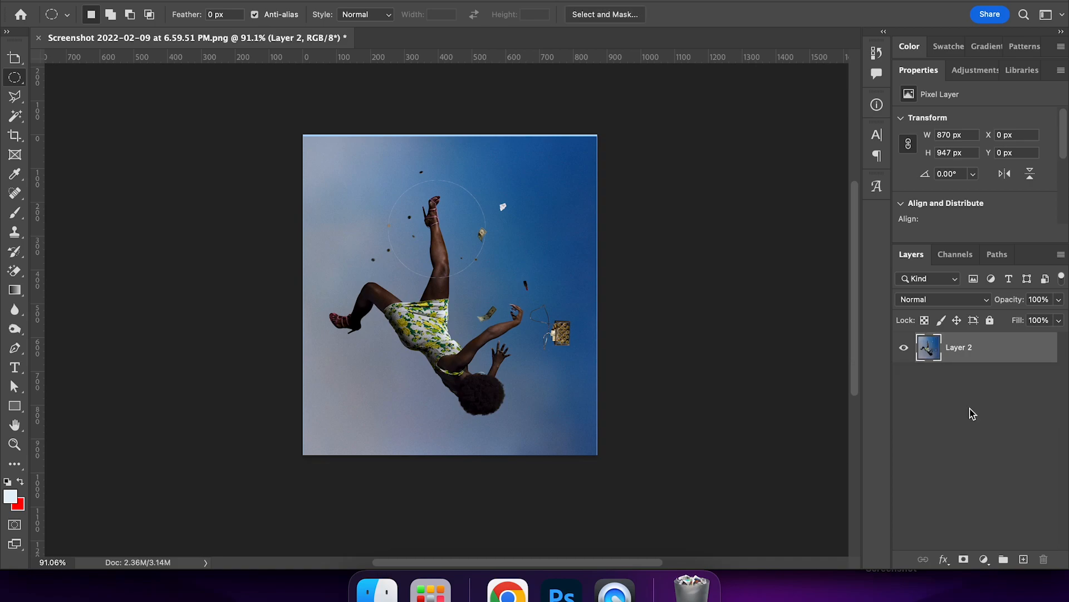
Step: Make a one-pixel-high selection across the raised leg at about Y 290 px with the Single Row Marquee tool
{"action": "right_click", "coordinate": [14, 82]}
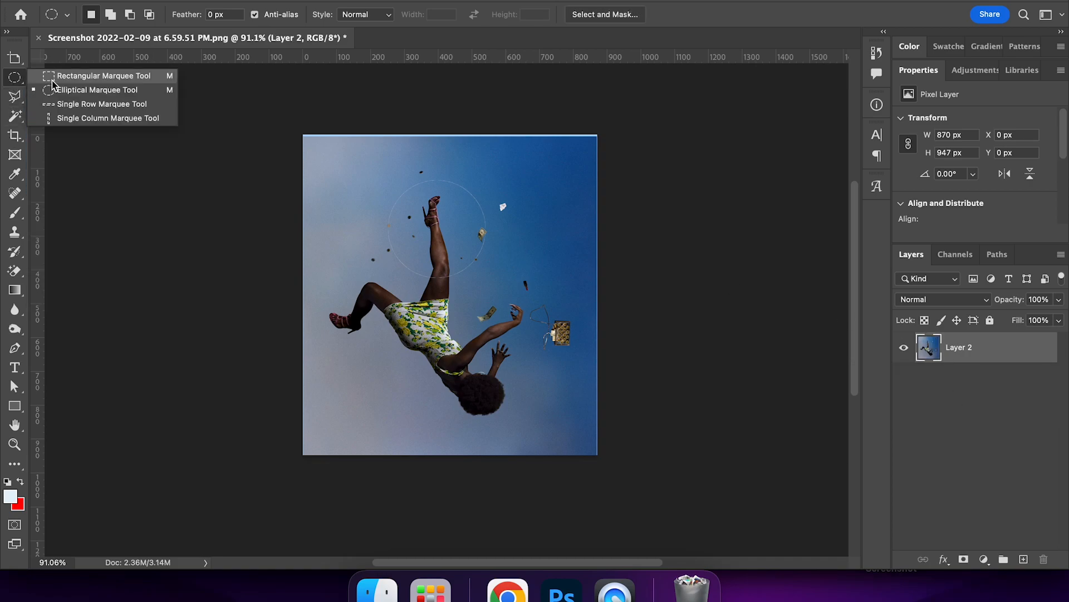
{"action": "left_click", "coordinate": [81, 104]}
{"action": "left_click", "coordinate": [329, 233]}
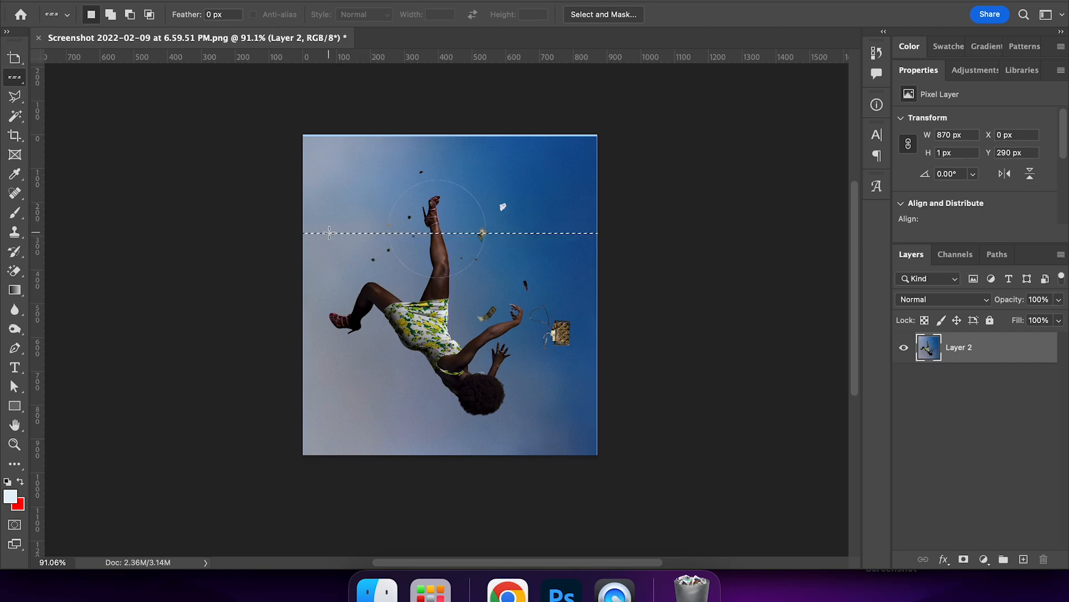
{"action": "scroll", "coordinate": [330, 232], "scroll_direction": "up", "scroll_amount": 8}
{"action": "scroll", "coordinate": [346, 220], "scroll_direction": "up", "scroll_amount": 10}
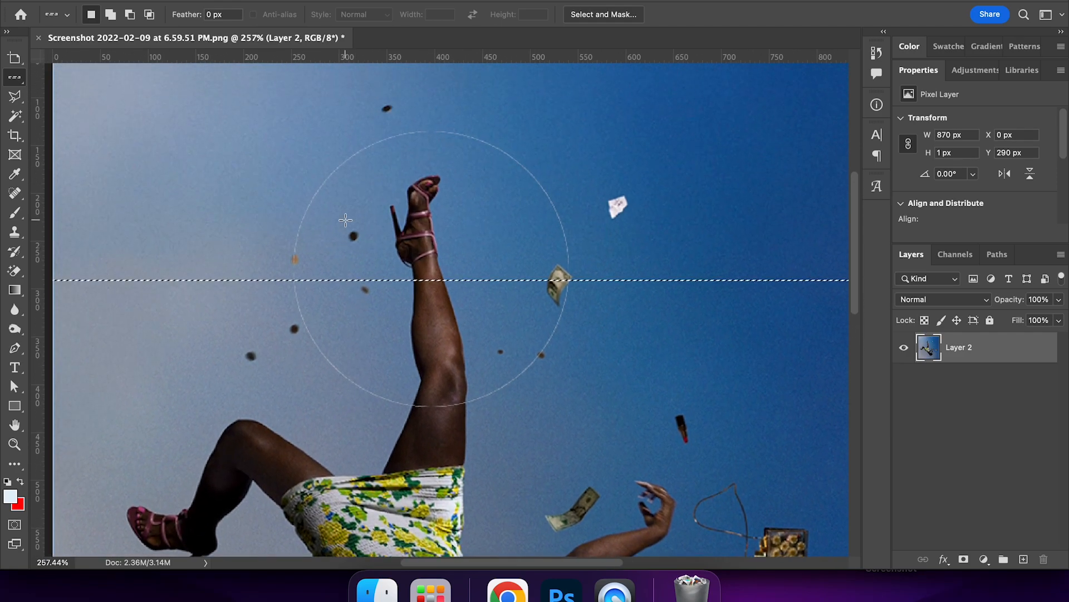
{"action": "scroll", "coordinate": [345, 220], "scroll_direction": "up", "scroll_amount": 10}
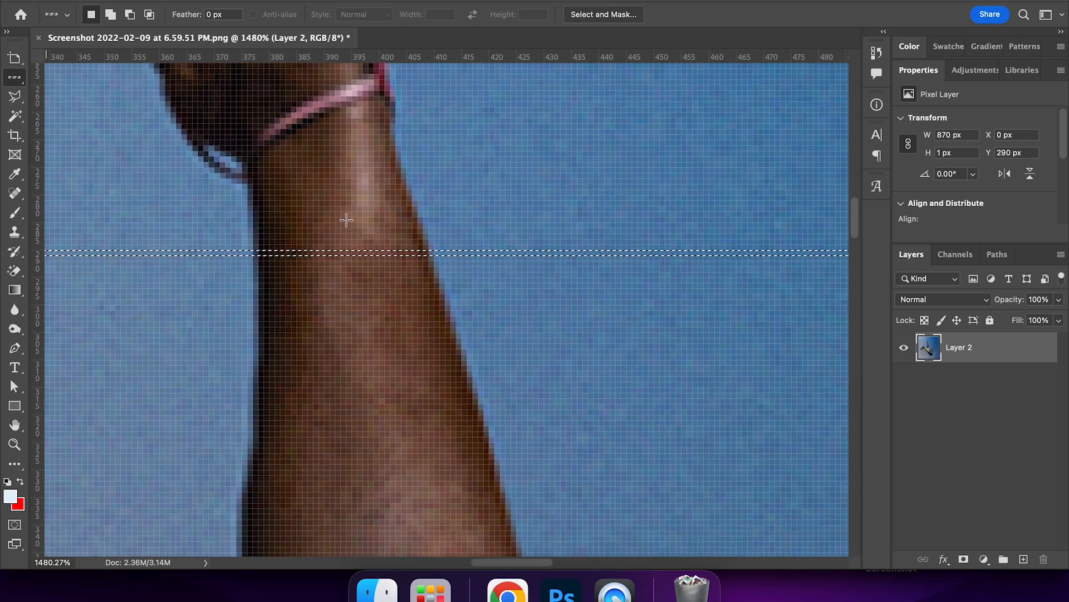
Step: Make a one-pixel-wide vertical selection in the sky beside the raised leg with the Single Column Marquee tool
{"action": "scroll", "coordinate": [345, 220], "scroll_direction": "down", "scroll_amount": 6}
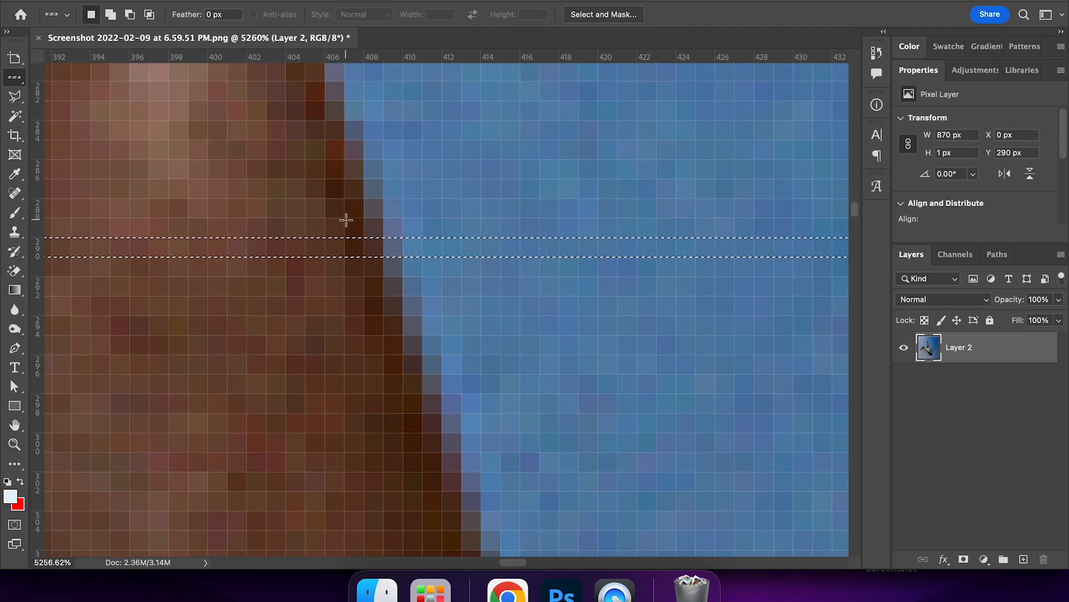
{"action": "scroll", "coordinate": [371, 215], "scroll_direction": "down", "scroll_amount": 8}
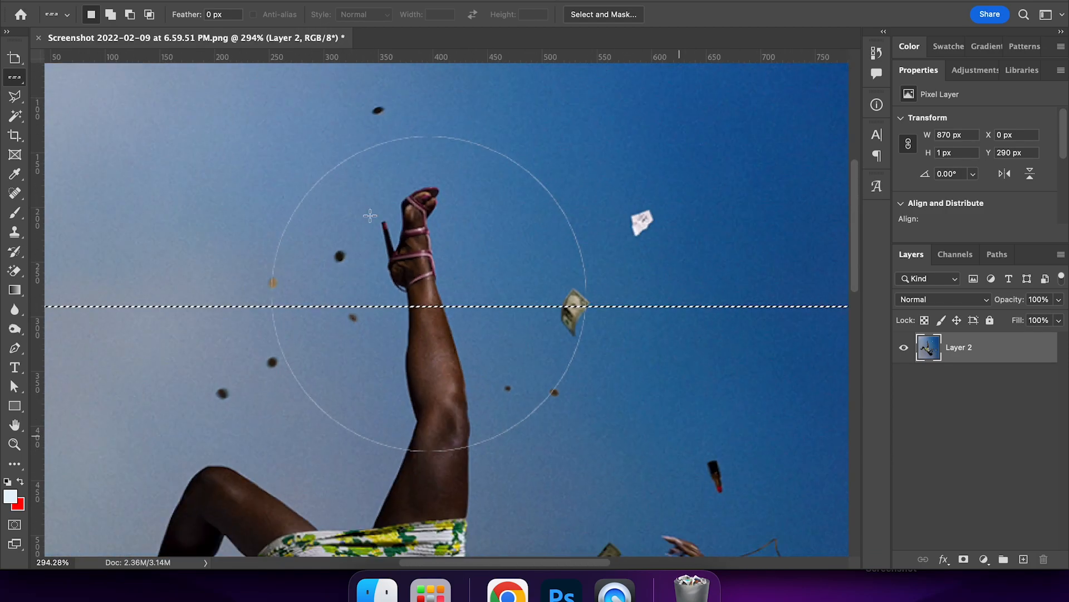
{"action": "right_click", "coordinate": [15, 77]}
{"action": "left_click", "coordinate": [80, 116]}
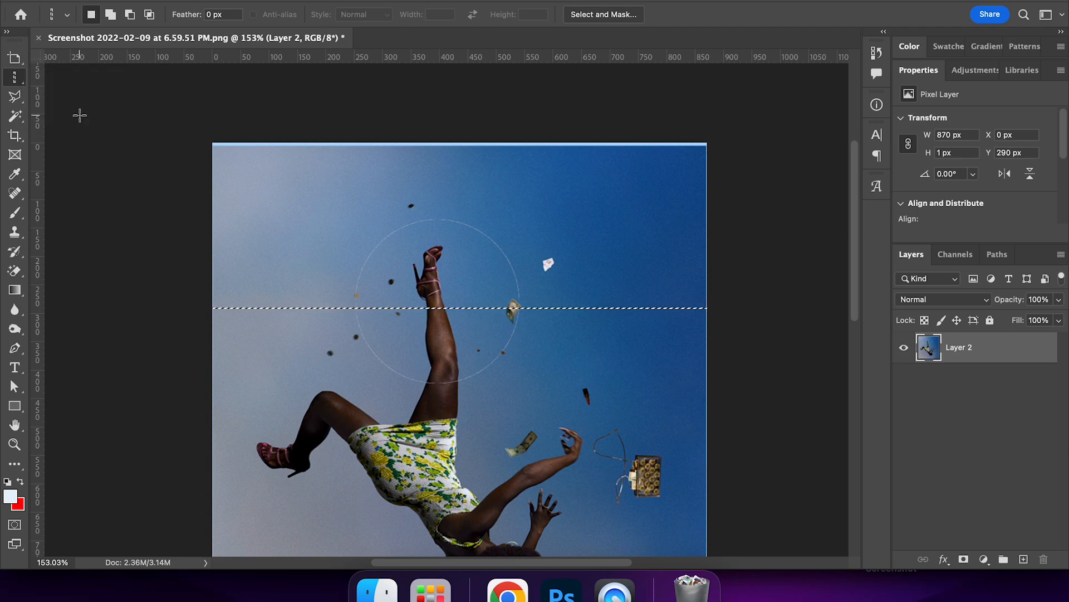
{"action": "right_click", "coordinate": [15, 78]}
{"action": "left_click", "coordinate": [56, 116]}
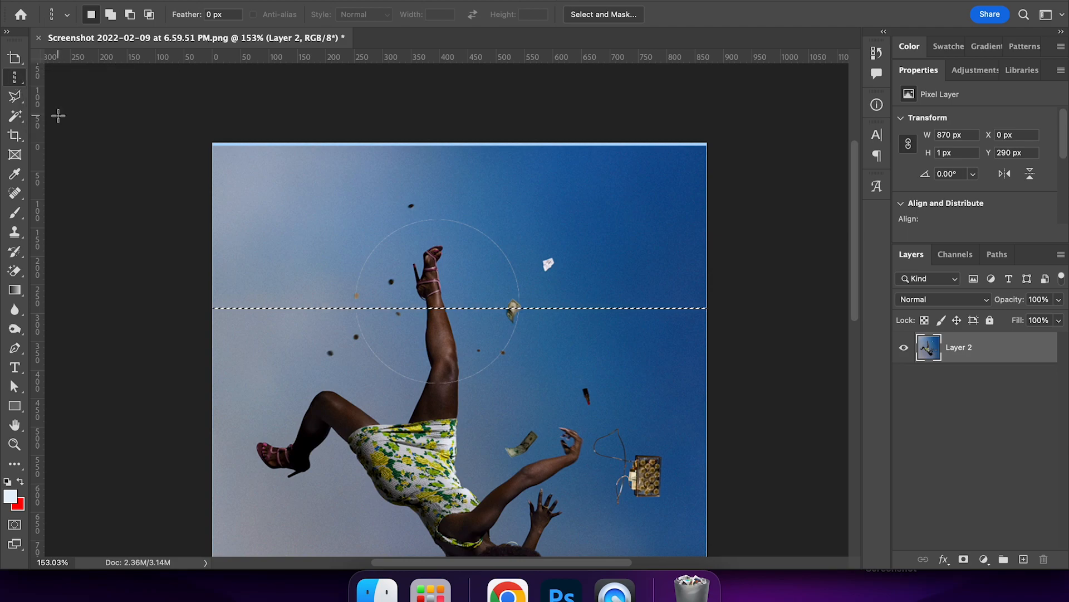
{"action": "left_click", "coordinate": [329, 239]}
{"action": "scroll", "coordinate": [329, 238], "scroll_direction": "down", "scroll_amount": 5}
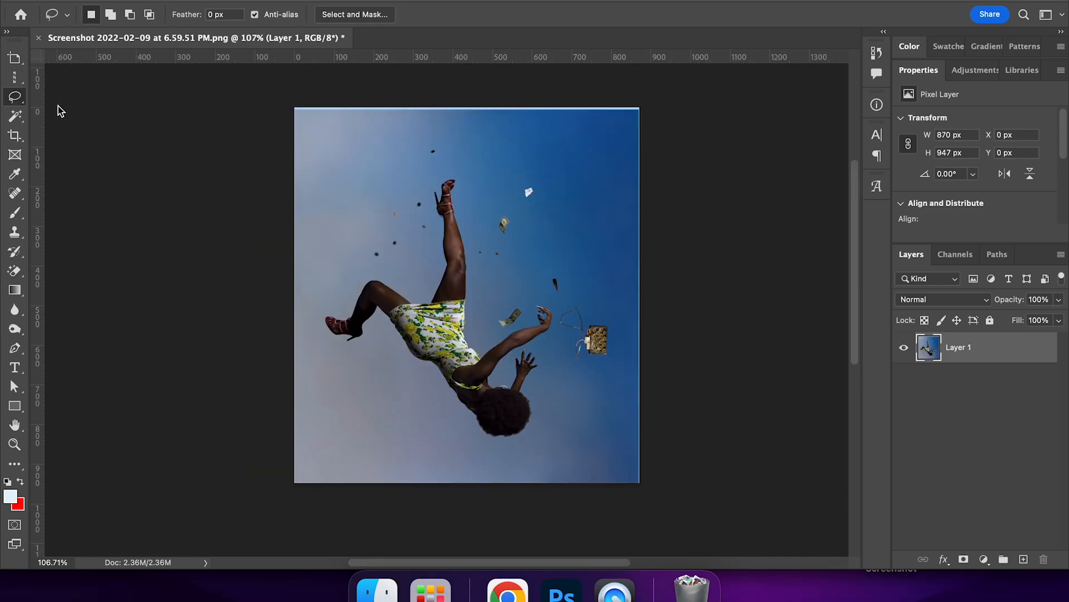
Step: Draw a freehand Lasso selection about 611 by 694 px around the whole falling woman
{"action": "right_click", "coordinate": [18, 101]}
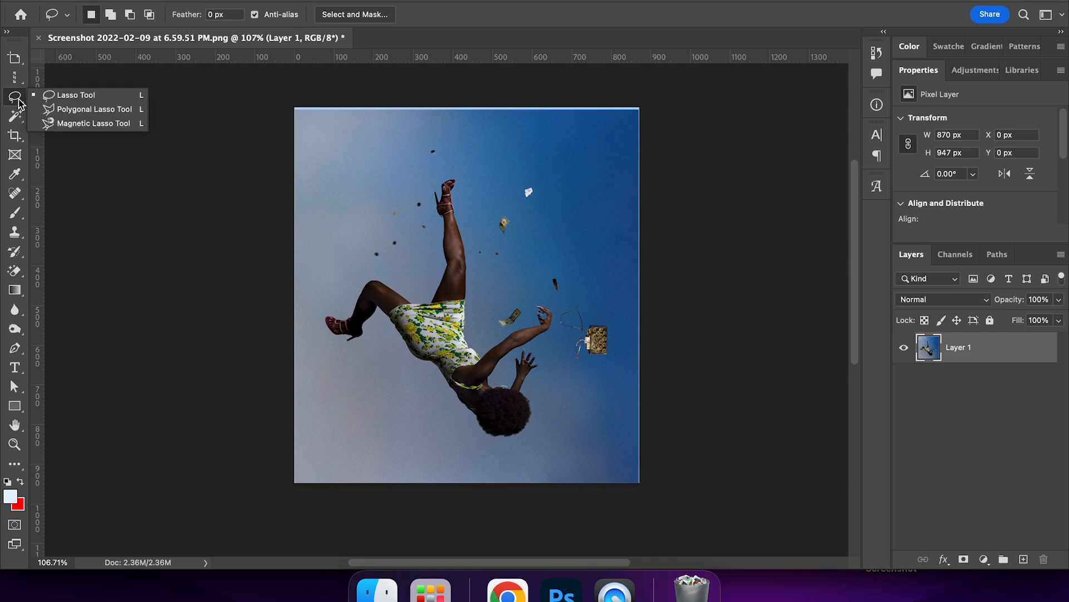
{"action": "left_click", "coordinate": [68, 100]}
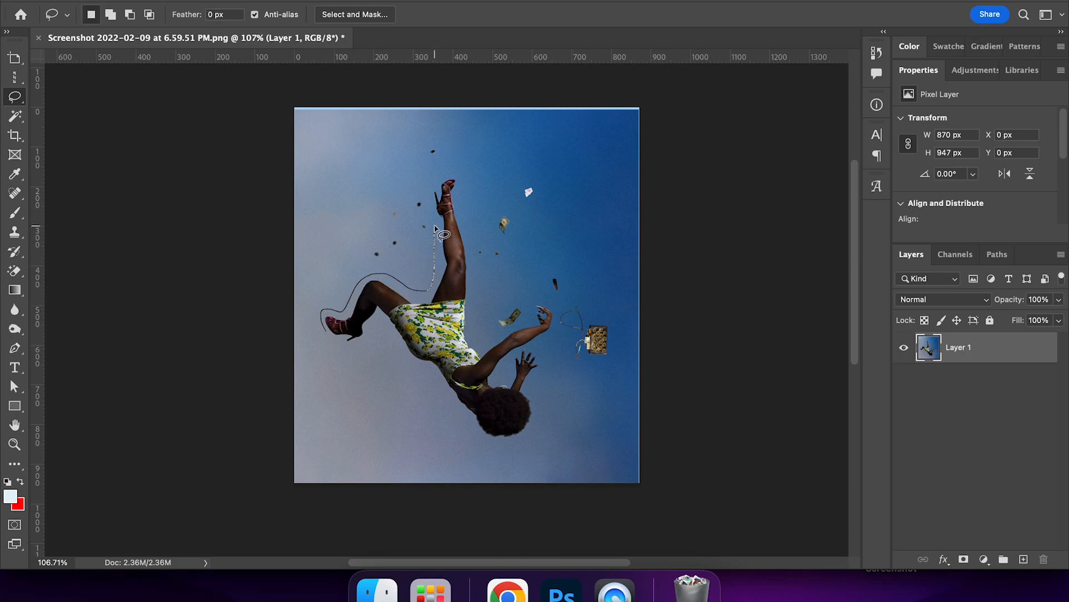
{"action": "mouse_move", "coordinate": [471, 187]}
{"action": "left_mouse_down"}
{"action": "mouse_move", "coordinate": [479, 304]}
{"action": "mouse_move", "coordinate": [497, 322]}
{"action": "mouse_move", "coordinate": [533, 295]}
{"action": "mouse_move", "coordinate": [559, 307]}
{"action": "mouse_move", "coordinate": [552, 401]}
{"action": "mouse_move", "coordinate": [536, 439]}
{"action": "mouse_move", "coordinate": [481, 444]}
{"action": "mouse_move", "coordinate": [440, 399]}
{"action": "left_mouse_up"}
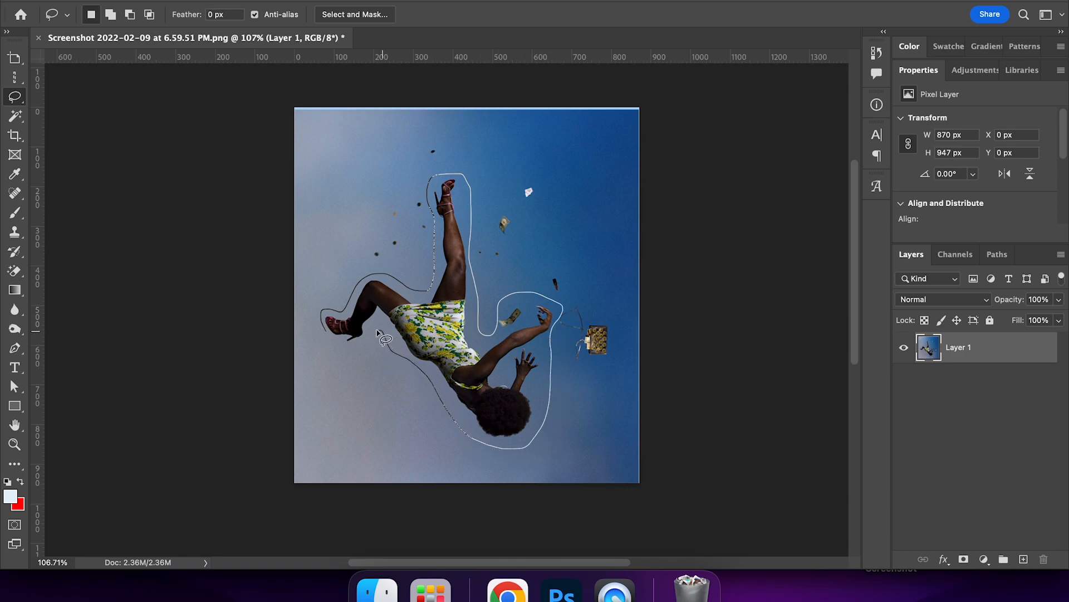
{"action": "left_click_drag", "start_coordinate": [328, 334], "coordinate": [329, 338]}
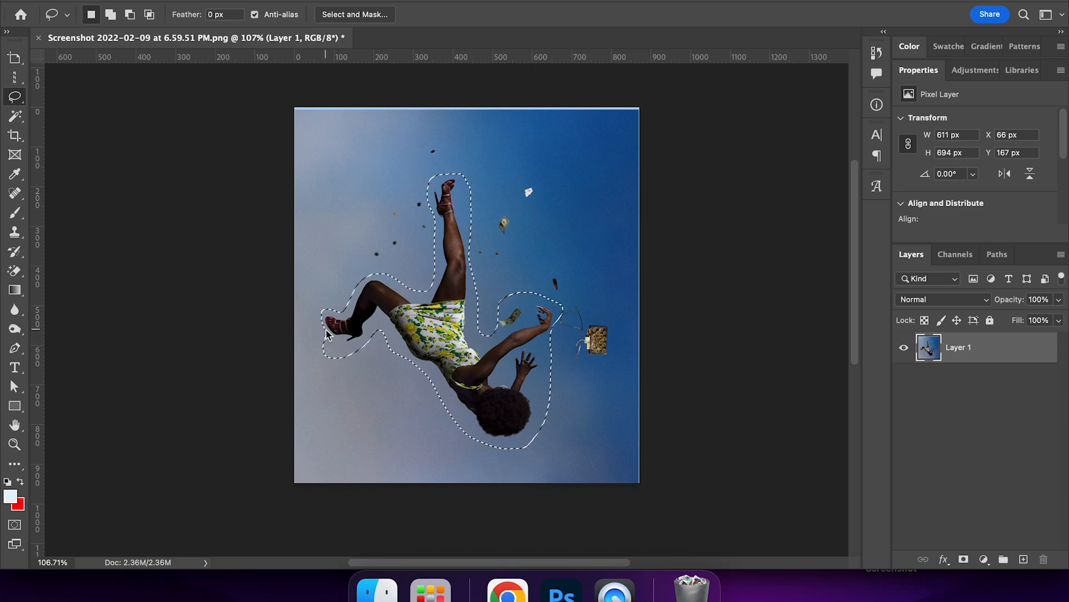
Step: Try moving the lassoed woman down and to the right with the Move tool, undo the move and clear the selection
{"action": "left_click", "coordinate": [14, 58]}
{"action": "left_click", "coordinate": [56, 58]}
{"action": "mouse_move", "coordinate": [437, 327]}
{"action": "left_mouse_down"}
{"action": "mouse_move", "coordinate": [426, 296]}
{"action": "mouse_move", "coordinate": [387, 348]}
{"action": "mouse_move", "coordinate": [434, 421]}
{"action": "mouse_move", "coordinate": [537, 282]}
{"action": "mouse_move", "coordinate": [341, 346]}
{"action": "mouse_move", "coordinate": [449, 322]}
{"action": "mouse_move", "coordinate": [454, 347]}
{"action": "mouse_move", "coordinate": [478, 358]}
{"action": "mouse_move", "coordinate": [478, 317]}
{"action": "mouse_move", "coordinate": [485, 363]}
{"action": "mouse_move", "coordinate": [471, 343]}
{"action": "mouse_move", "coordinate": [455, 360]}
{"action": "mouse_move", "coordinate": [508, 372]}
{"action": "left_mouse_up"}
{"action": "key", "text": "super+z"}
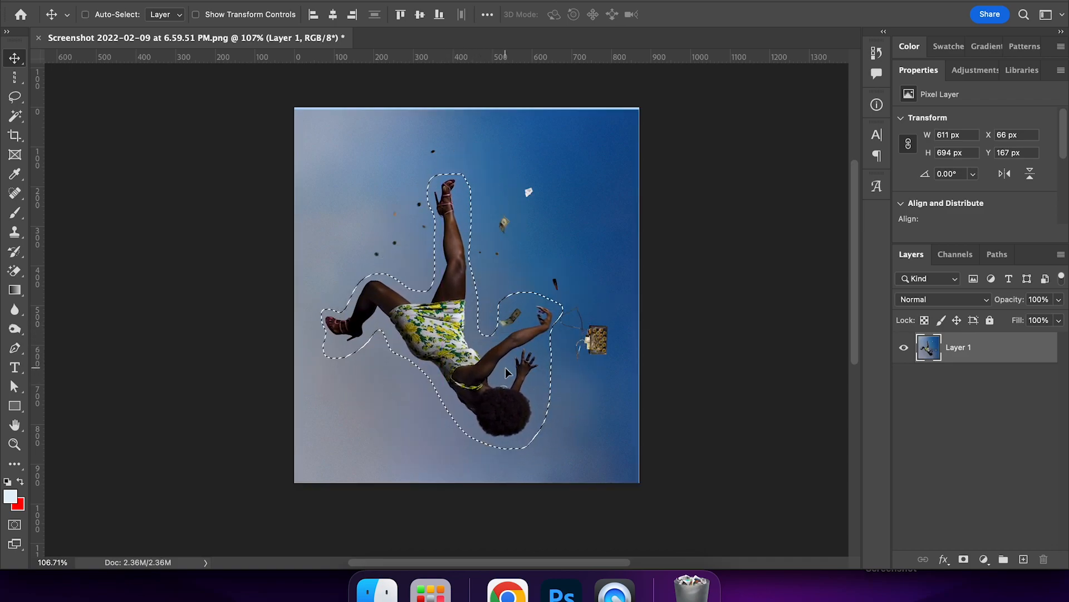
{"action": "key", "text": "super+d"}
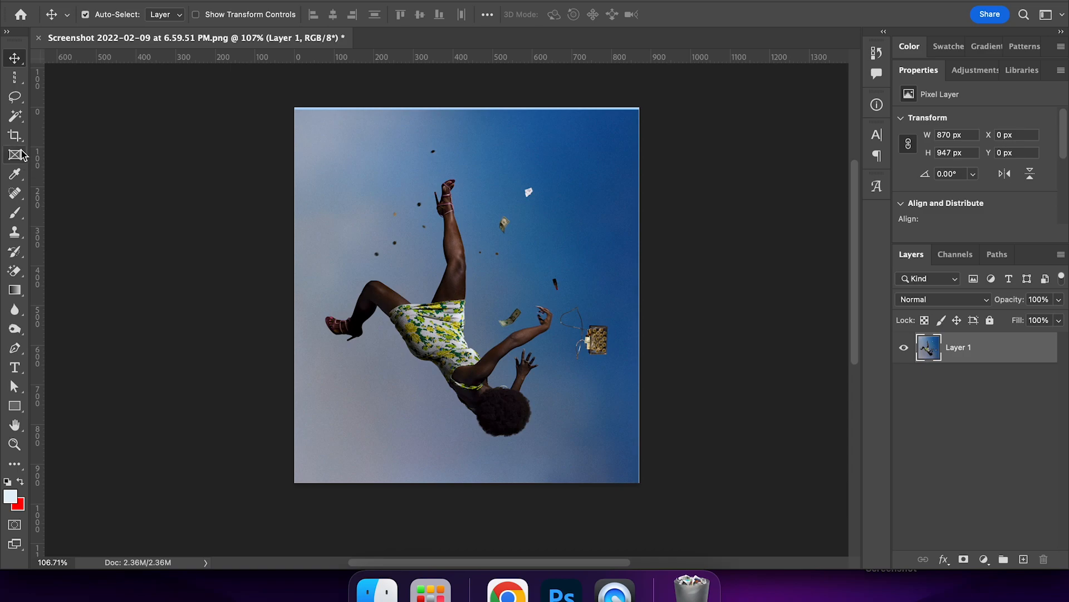
Step: Outline the whole woman with straight segments using the Polygonal Lasso tool, closing a selection about 596 by 702 px
{"action": "left_click", "coordinate": [15, 98]}
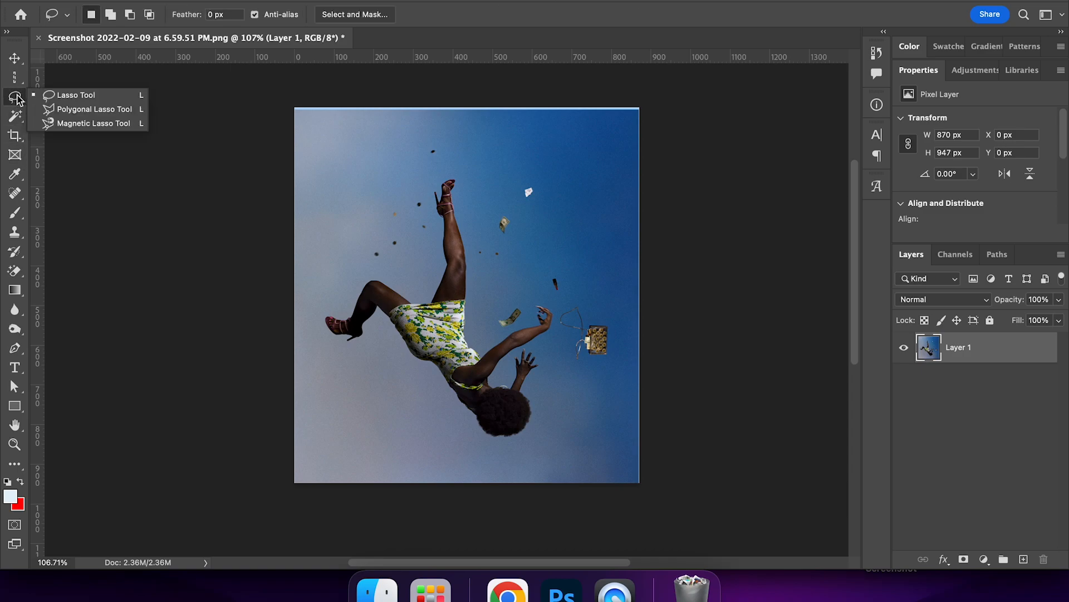
{"action": "left_click", "coordinate": [96, 110]}
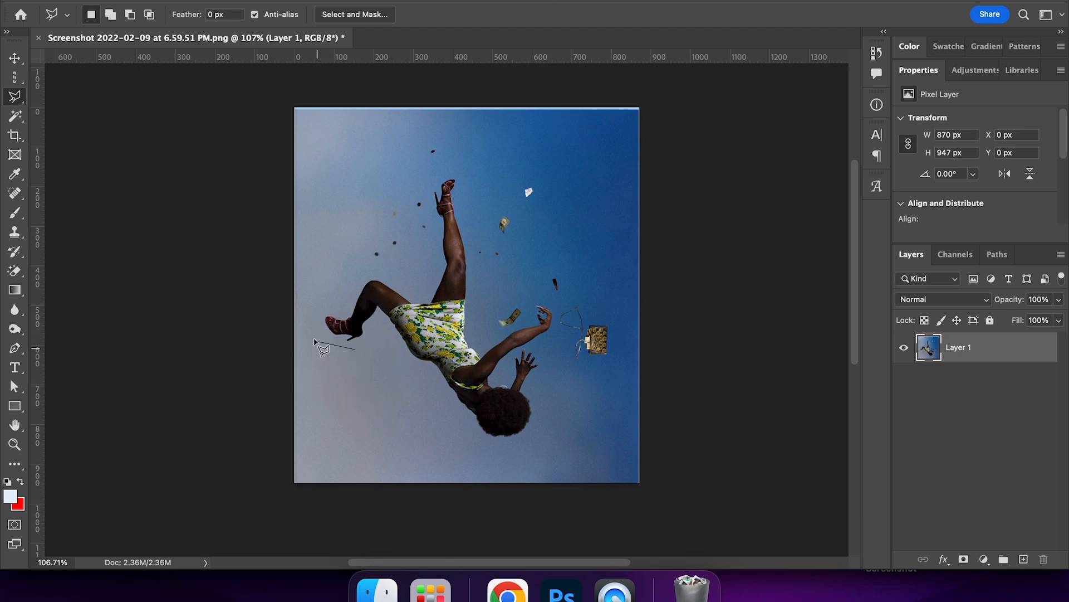
{"action": "left_click", "coordinate": [323, 336]}
{"action": "left_click", "coordinate": [320, 306]}
{"action": "left_click", "coordinate": [347, 306]}
{"action": "left_click", "coordinate": [423, 292]}
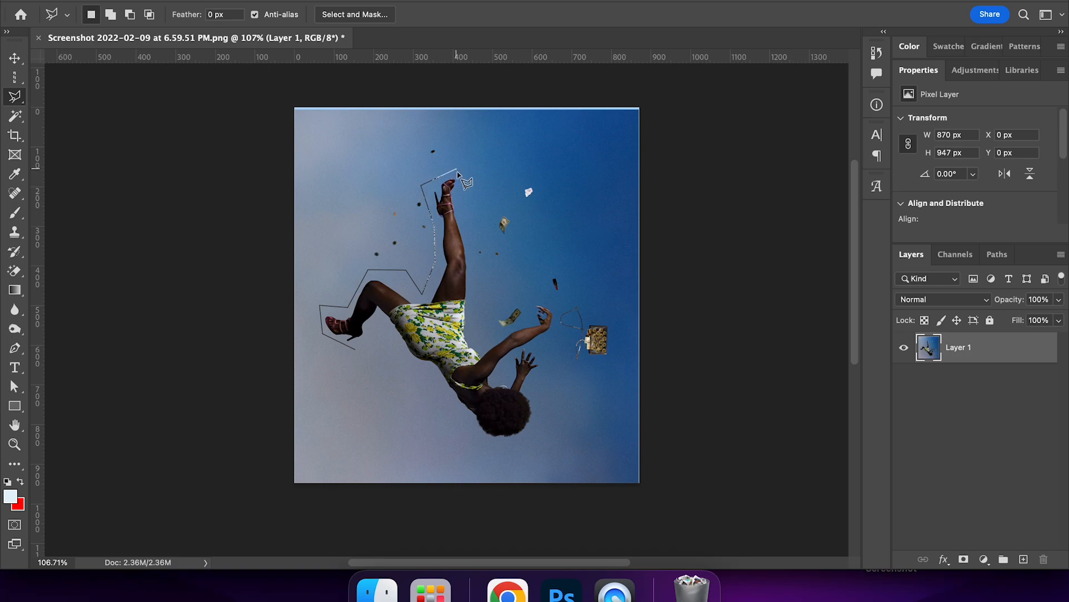
{"action": "left_click", "coordinate": [466, 205]}
{"action": "left_click", "coordinate": [528, 295]}
{"action": "left_click", "coordinate": [555, 304]}
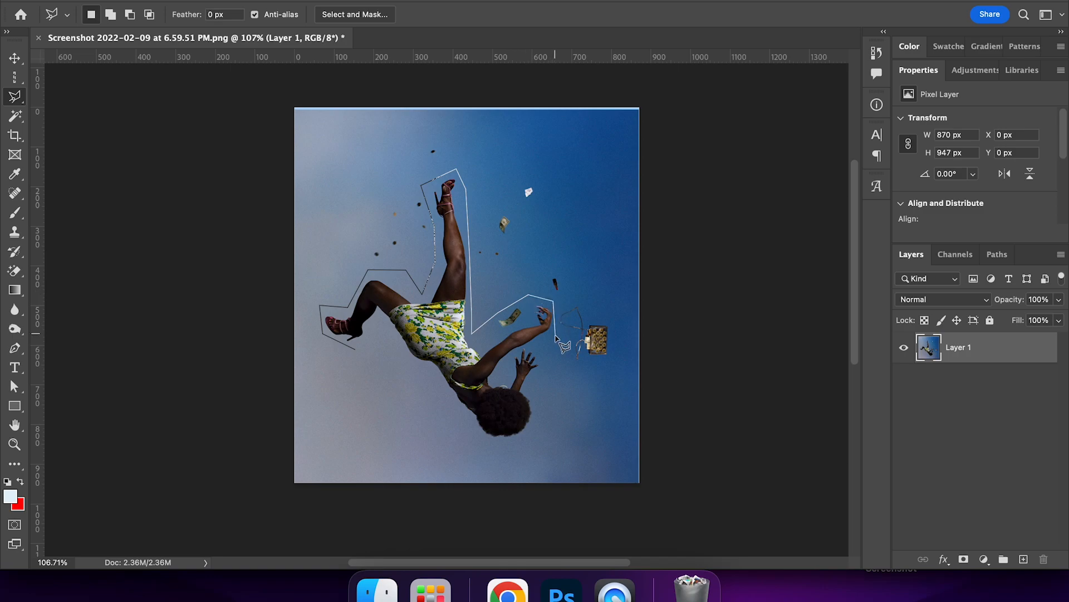
{"action": "left_click", "coordinate": [510, 446]}
{"action": "left_click", "coordinate": [442, 384]}
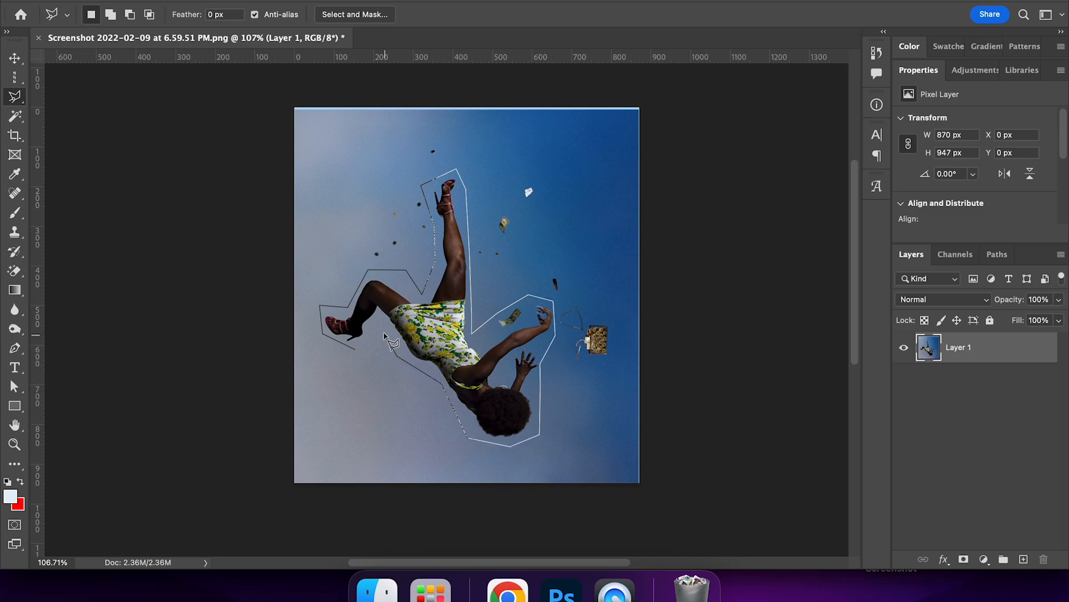
{"action": "left_click", "coordinate": [355, 348]}
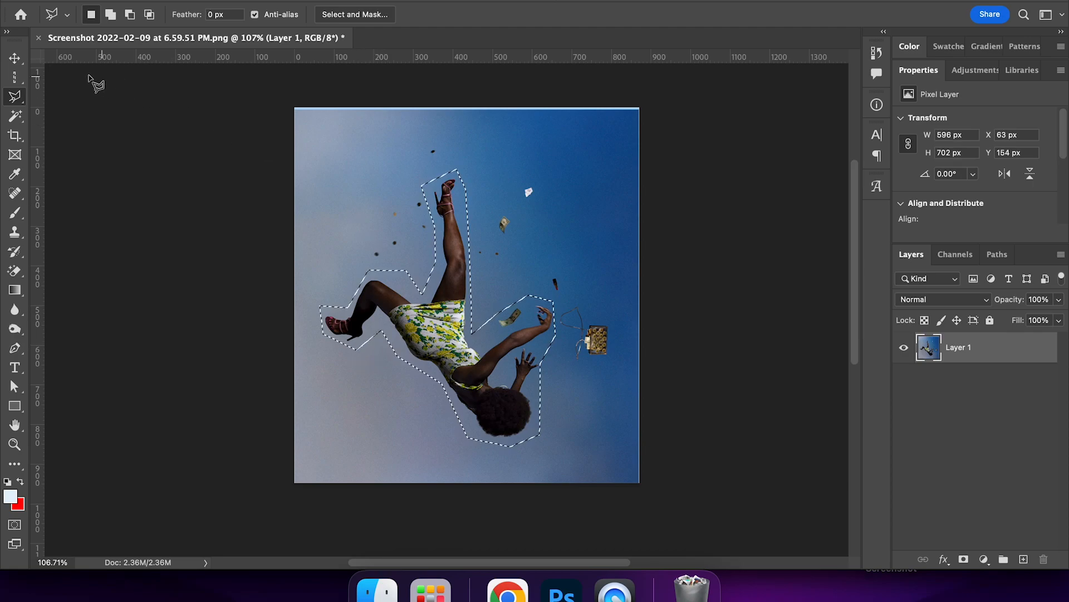
Step: Try moving the polygon-selected woman about 22 px left and 31 px up, undo the move and clear the selection
{"action": "left_click", "coordinate": [15, 59]}
{"action": "left_click_drag", "start_coordinate": [445, 333], "coordinate": [452, 293]}
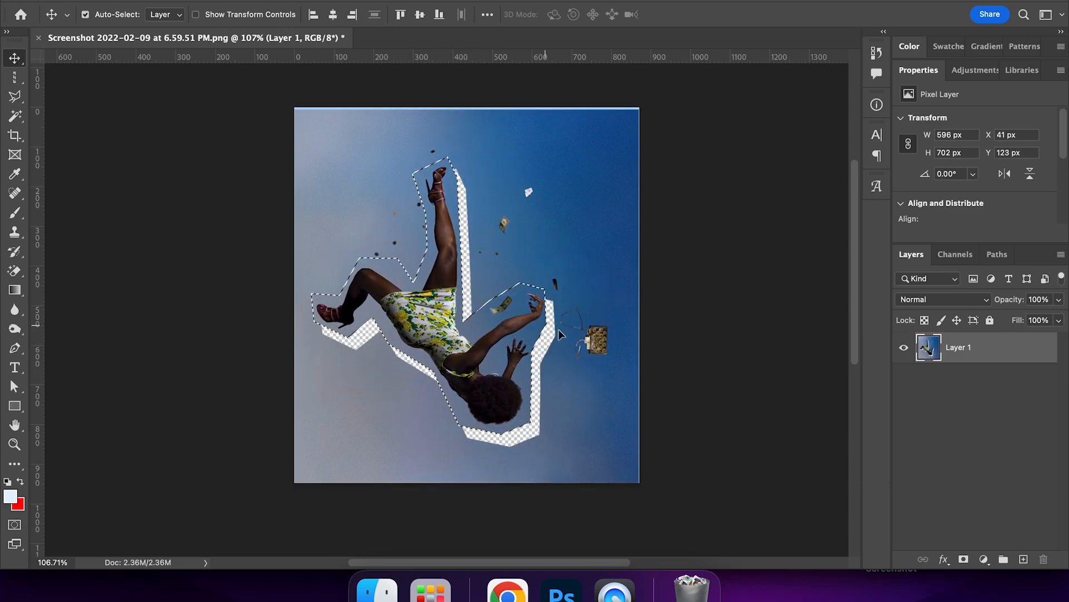
{"action": "key", "text": "ctrl+z"}
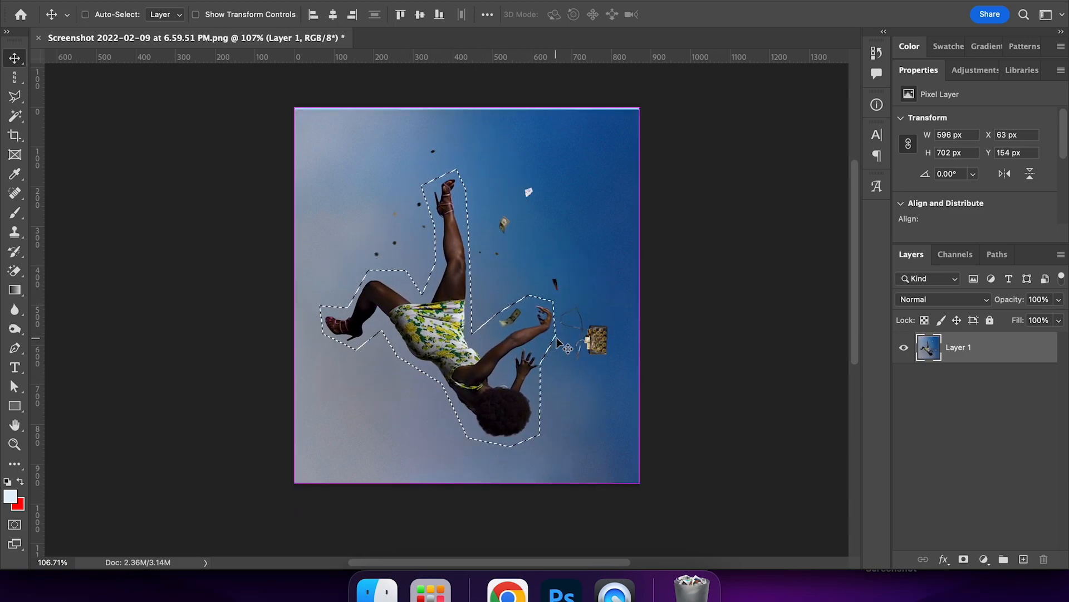
{"action": "key", "text": "ctrl+d"}
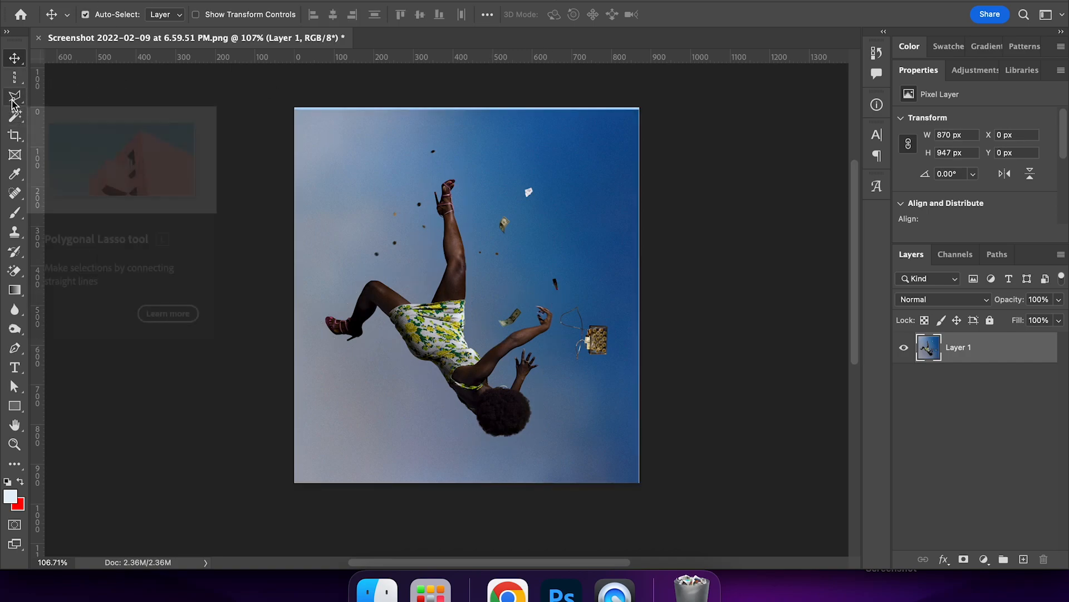
Step: Trace a selection about 521 by 582 px along the woman's legs, dress and back with the Magnetic Lasso tool
{"action": "left_click", "coordinate": [14, 101]}
{"action": "right_click", "coordinate": [12, 102]}
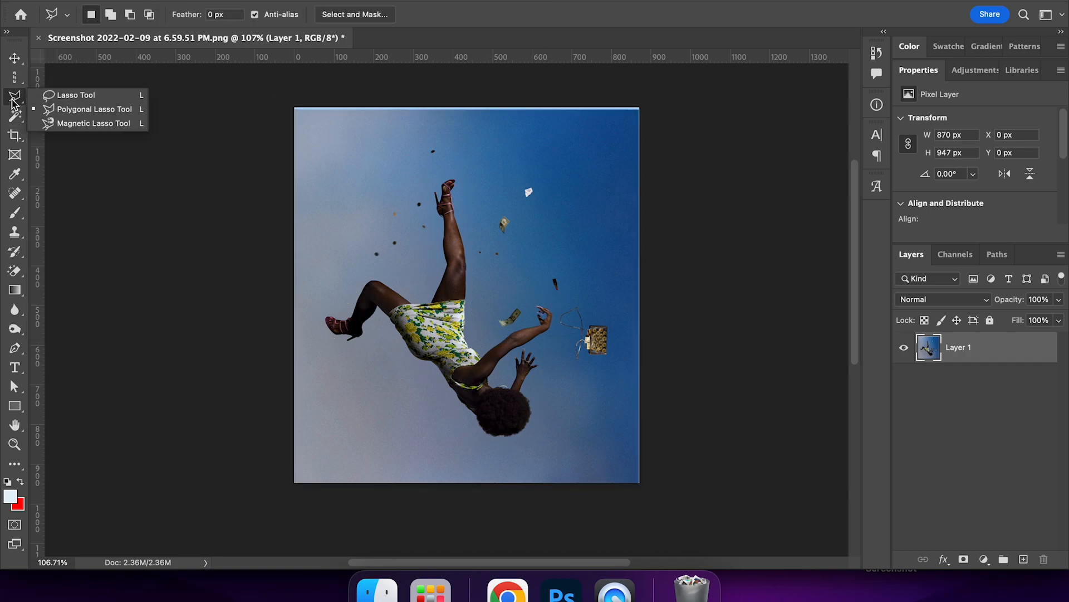
{"action": "left_click", "coordinate": [92, 124]}
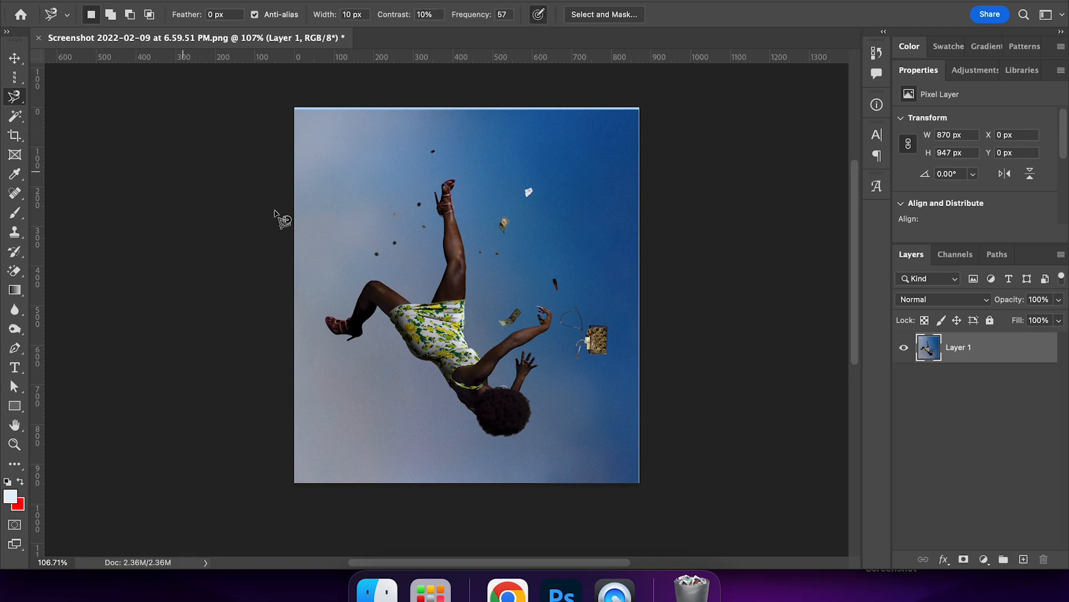
{"action": "scroll", "coordinate": [418, 313], "scroll_direction": "up", "scroll_amount": 5}
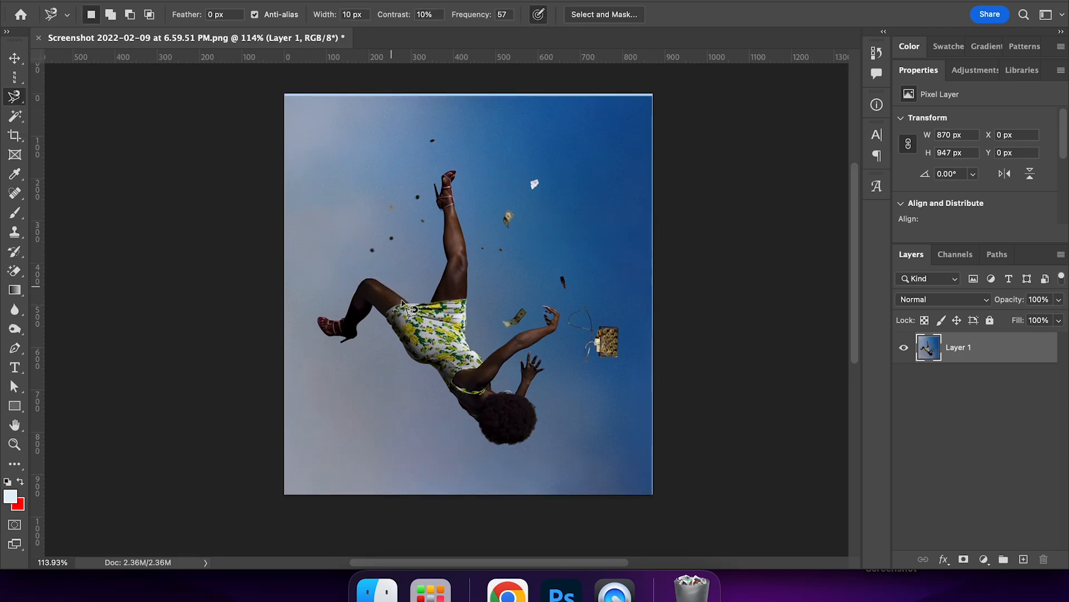
{"action": "scroll", "coordinate": [415, 298], "scroll_direction": "up", "scroll_amount": 3}
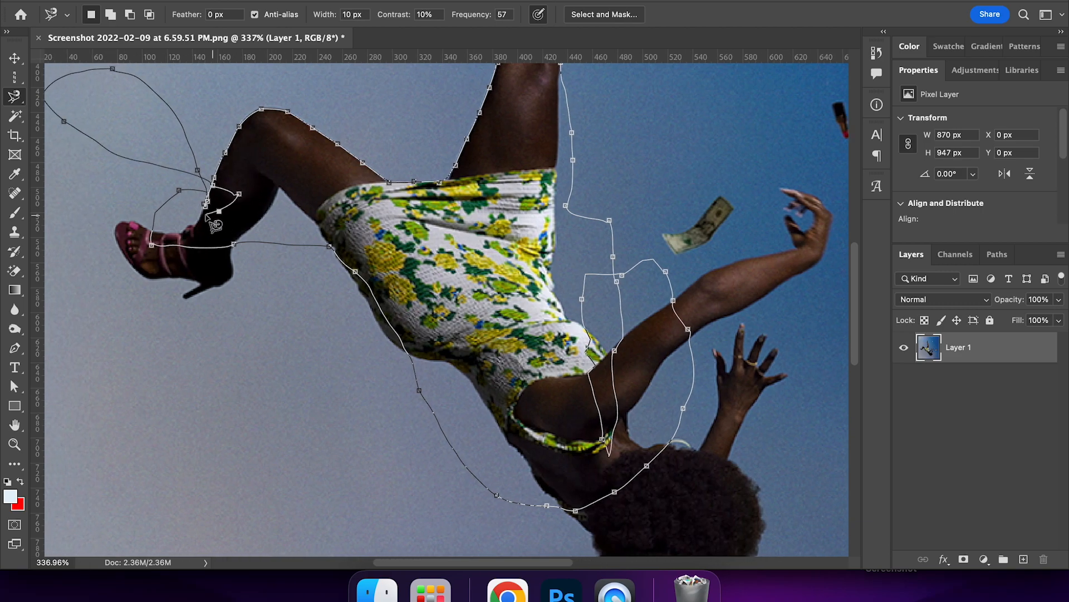
{"action": "left_click", "coordinate": [211, 217]}
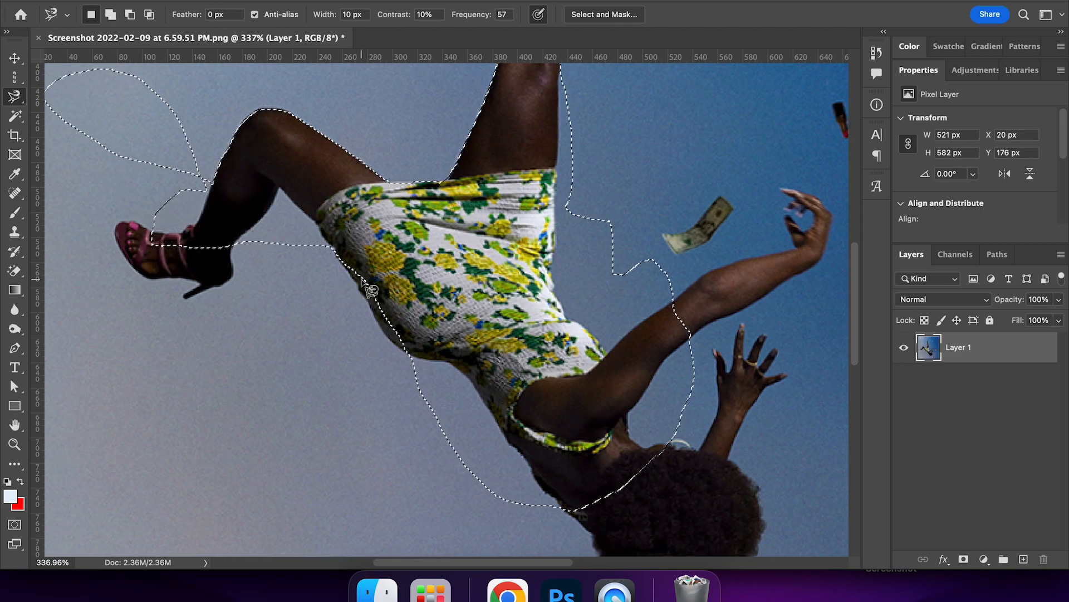
{"action": "scroll", "coordinate": [362, 280], "scroll_direction": "down", "scroll_amount": 5}
{"action": "scroll", "coordinate": [362, 280], "scroll_direction": "up", "scroll_amount": 2}
{"action": "scroll", "coordinate": [362, 280], "scroll_direction": "right", "scroll_amount": 2}
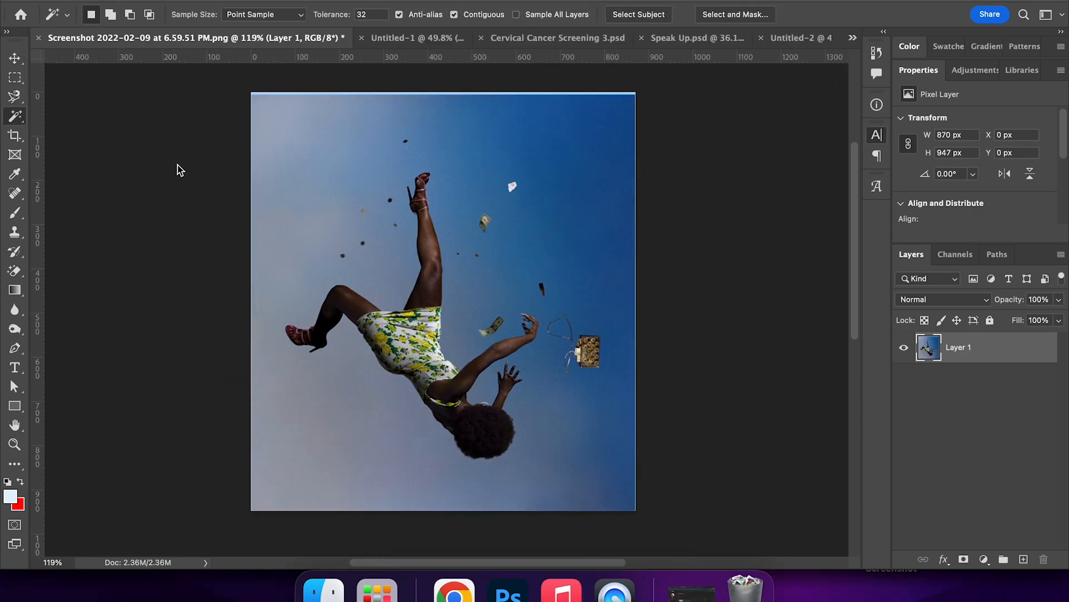
Step: Select the entire sky around the woman with the Magic Wand tool at tolerance 32, adding the differently shaded areas together
{"action": "left_click", "coordinate": [15, 118]}
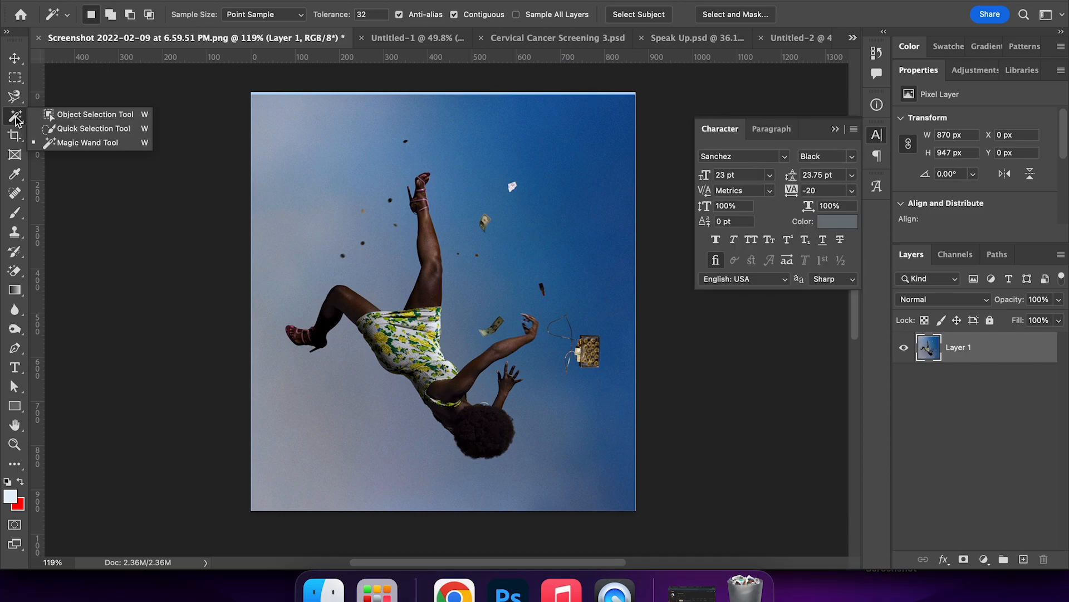
{"action": "left_click", "coordinate": [68, 144]}
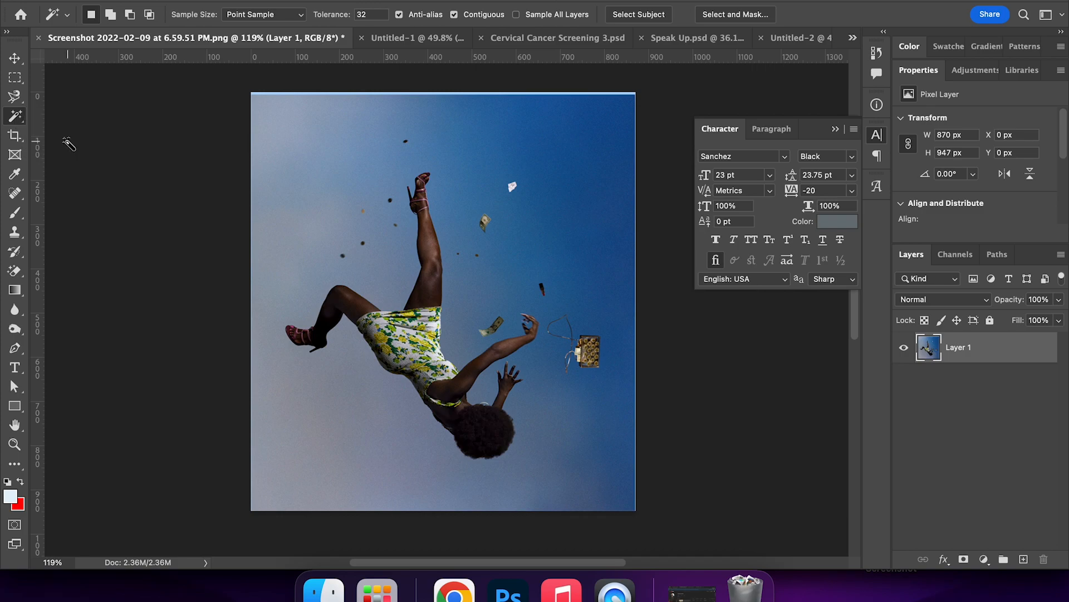
{"action": "left_click", "coordinate": [352, 182]}
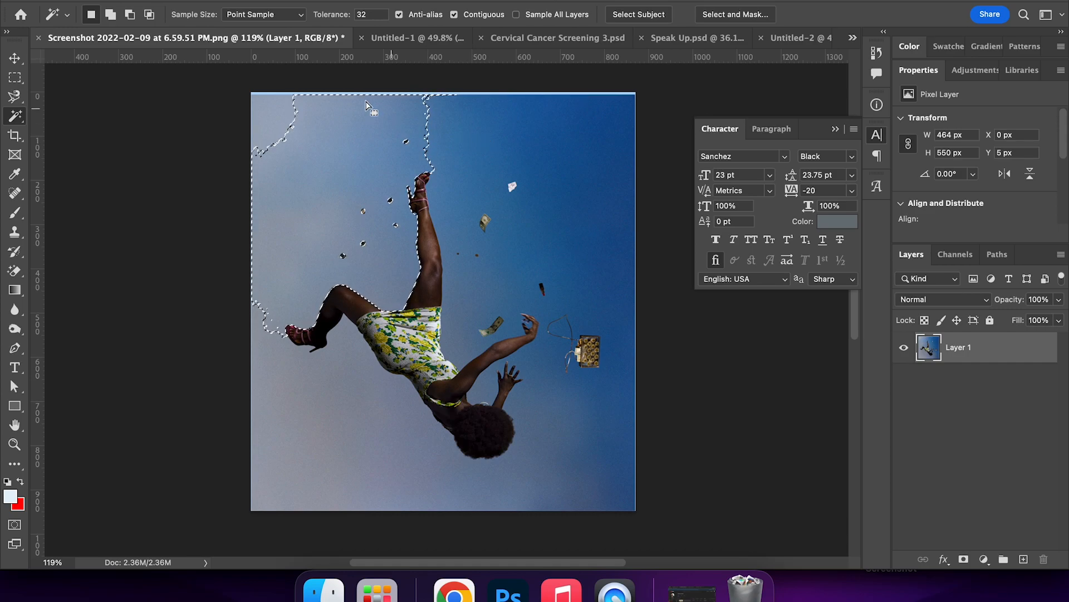
{"action": "left_click", "coordinate": [283, 111]}
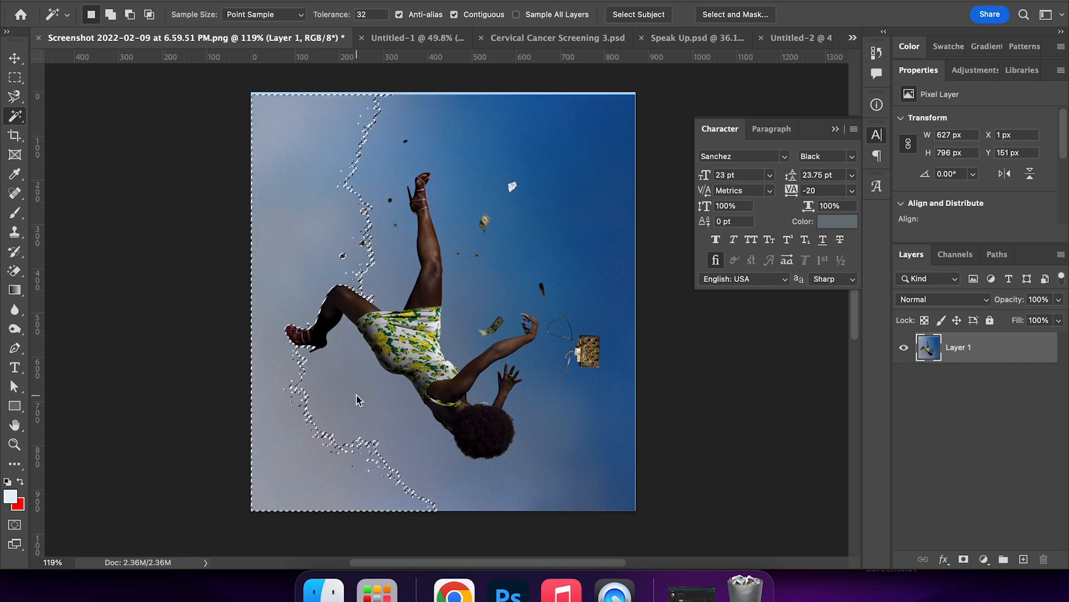
{"action": "left_click", "coordinate": [385, 173]}
{"action": "left_click", "coordinate": [477, 164], "text": "shift"}
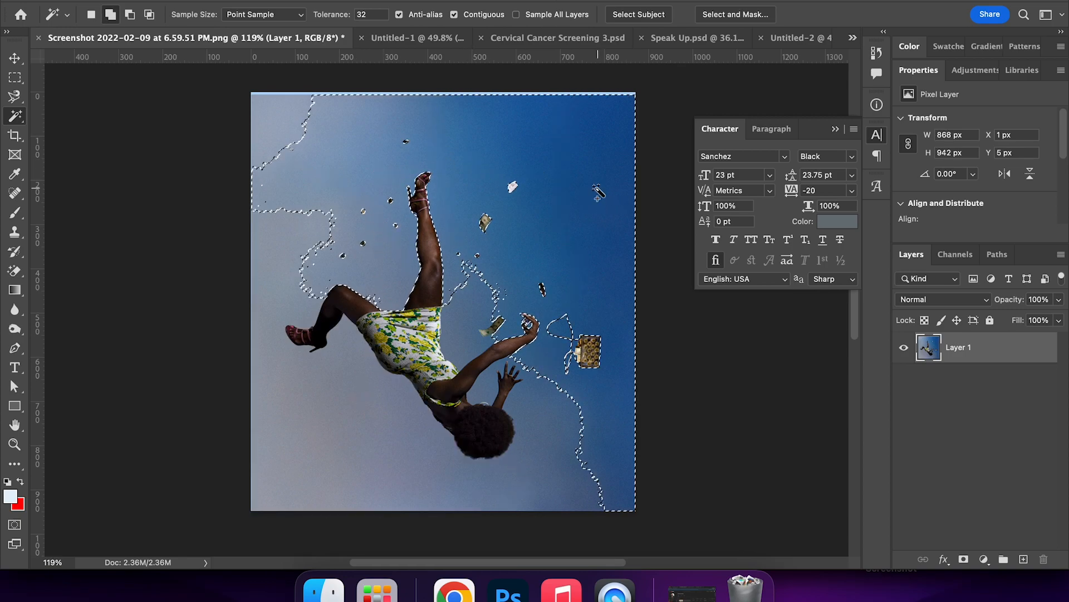
{"action": "left_click", "coordinate": [274, 422], "text": "shift"}
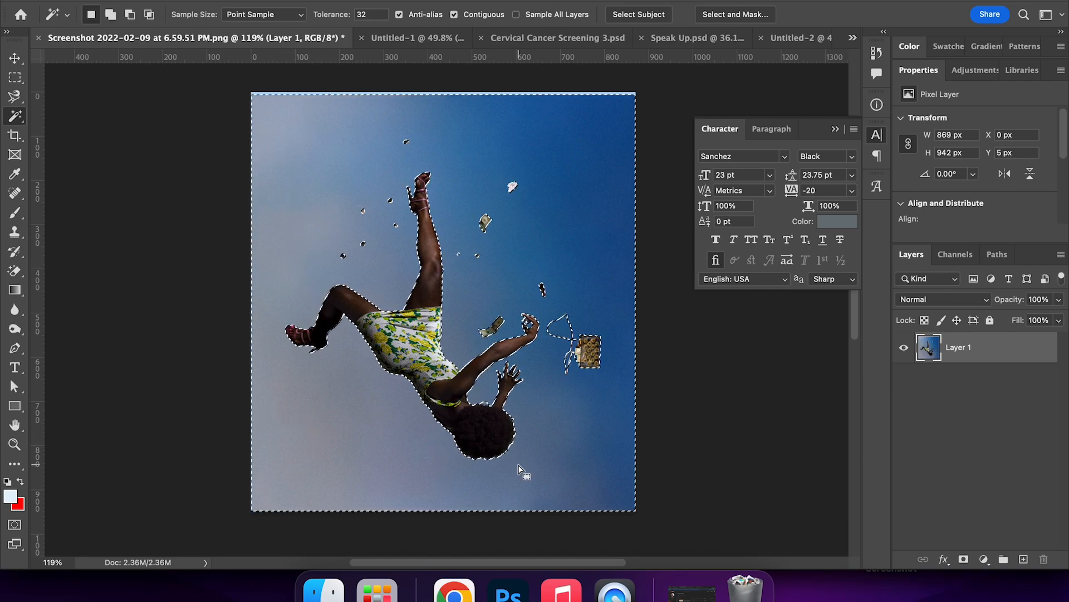
Step: Delete the selected sky to isolate the woman, undo the deletion and clear the selection
{"action": "key", "text": "Delete"}
{"action": "key", "text": "super+d"}
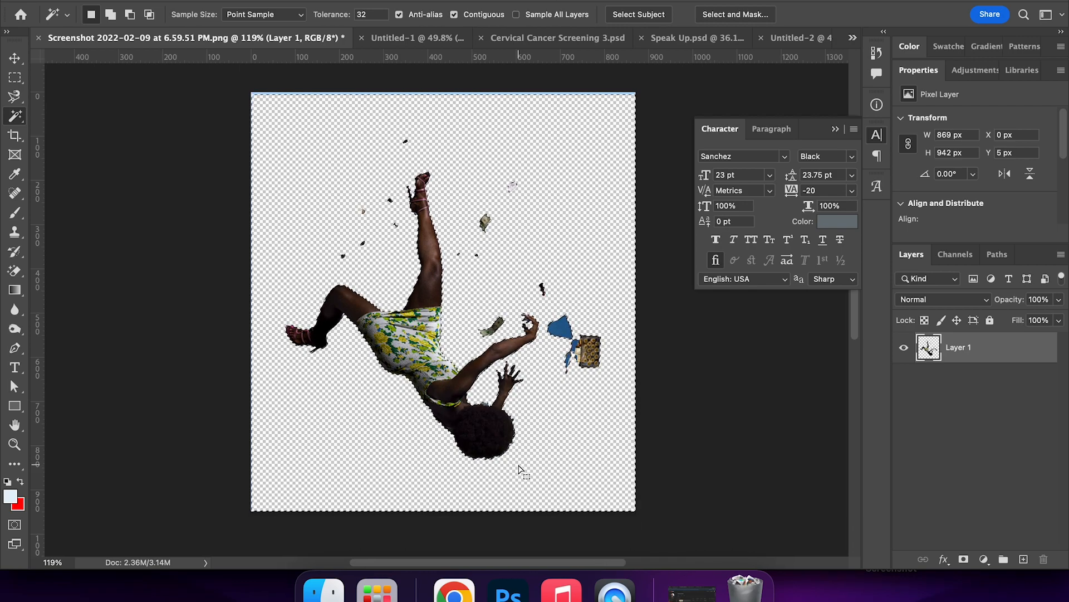
{"action": "key", "text": "super+z"}
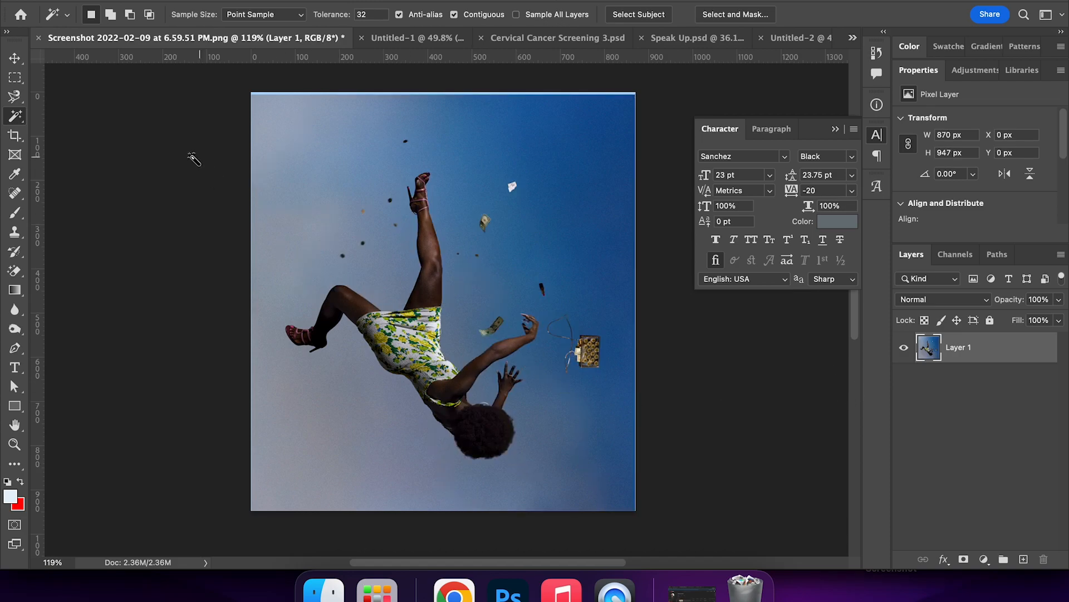
Step: Try removing the sky around the woman with the Quick Selection tool at brush size 30, then undo the deletion and clear the selection
{"action": "right_click", "coordinate": [15, 116]}
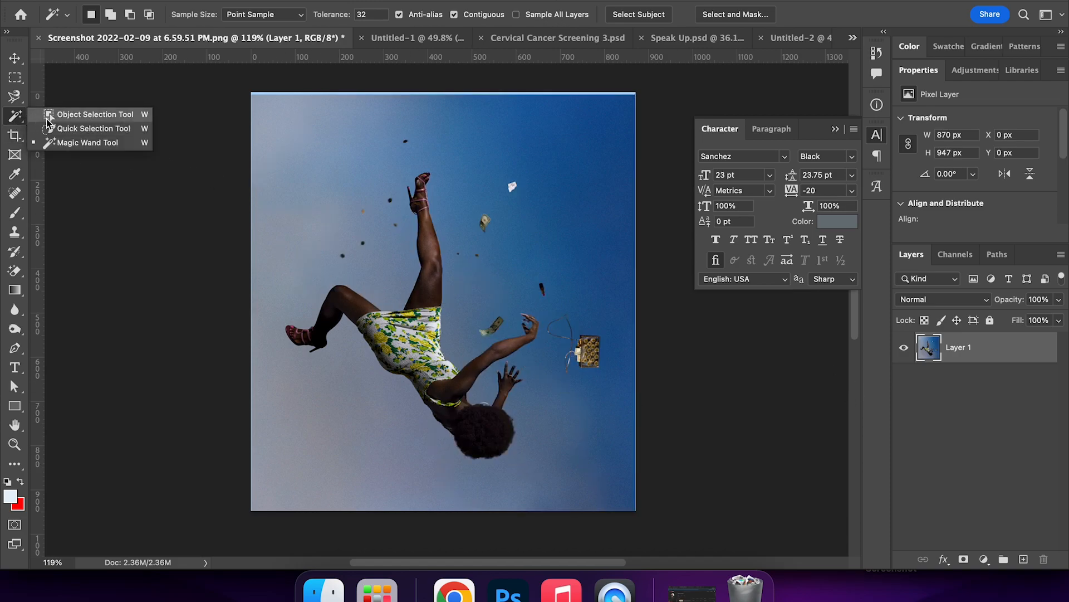
{"action": "left_click", "coordinate": [70, 129]}
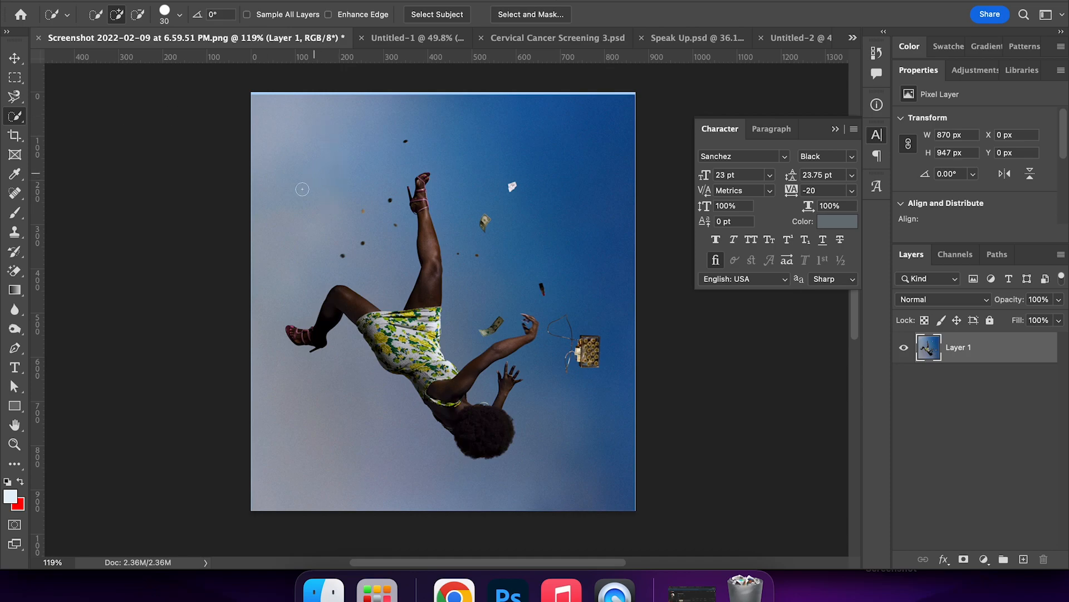
{"action": "mouse_move", "coordinate": [312, 215]}
{"action": "left_mouse_down"}
{"action": "mouse_move", "coordinate": [317, 179]}
{"action": "mouse_move", "coordinate": [355, 162]}
{"action": "left_mouse_up"}
{"action": "mouse_move", "coordinate": [468, 124]}
{"action": "left_mouse_down"}
{"action": "mouse_move", "coordinate": [501, 140]}
{"action": "mouse_move", "coordinate": [463, 203]}
{"action": "mouse_move", "coordinate": [463, 227]}
{"action": "mouse_move", "coordinate": [475, 240]}
{"action": "mouse_move", "coordinate": [534, 244]}
{"action": "mouse_move", "coordinate": [524, 297]}
{"action": "mouse_move", "coordinate": [552, 381]}
{"action": "mouse_move", "coordinate": [556, 452]}
{"action": "mouse_move", "coordinate": [470, 484]}
{"action": "mouse_move", "coordinate": [393, 468]}
{"action": "mouse_move", "coordinate": [458, 389]}
{"action": "left_mouse_up"}
{"action": "left_click", "coordinate": [477, 388]}
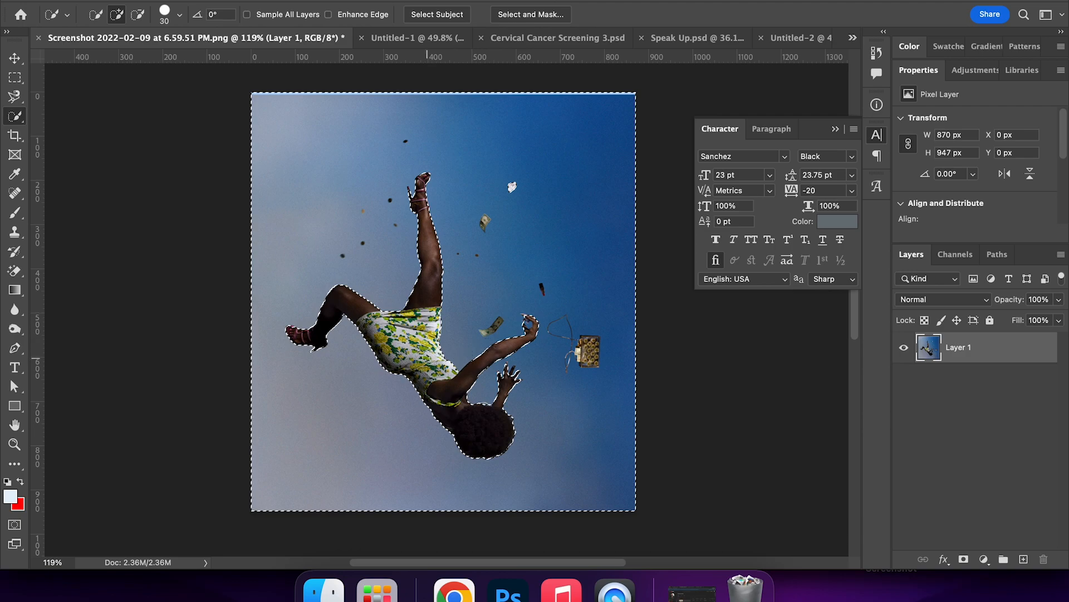
{"action": "key", "text": "Delete"}
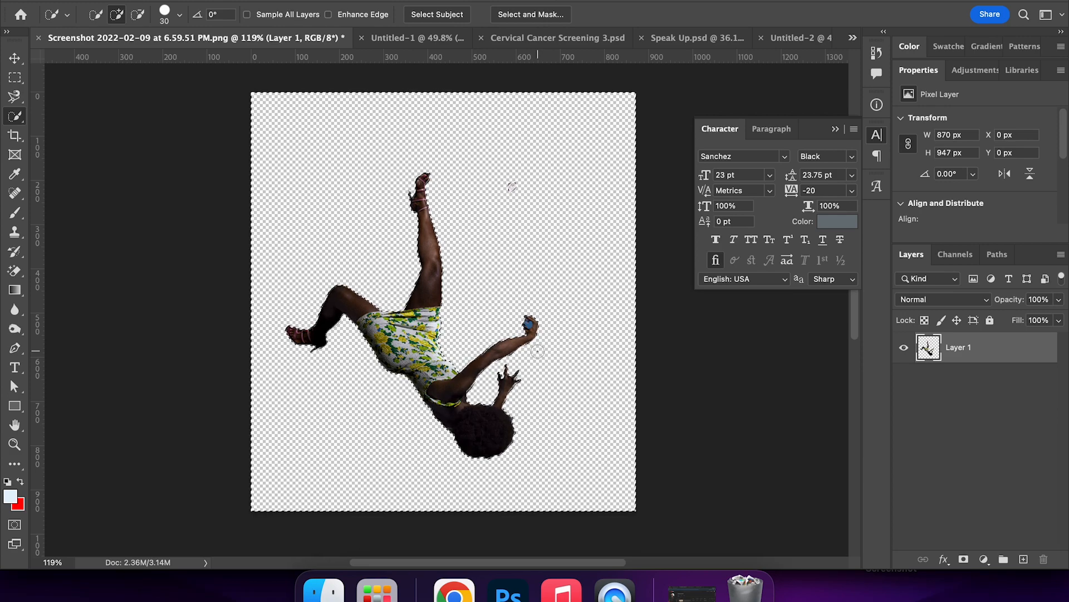
{"action": "key", "text": "super+z"}
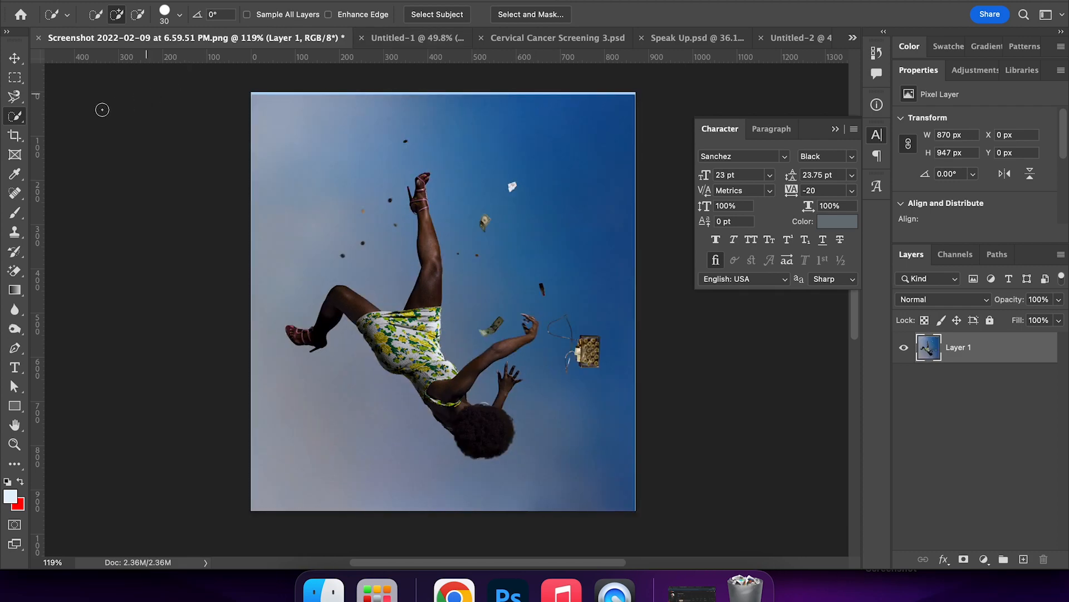
Step: Select the handbag with the Object Selection tool in Rectangle mode
{"action": "right_click", "coordinate": [30, 117]}
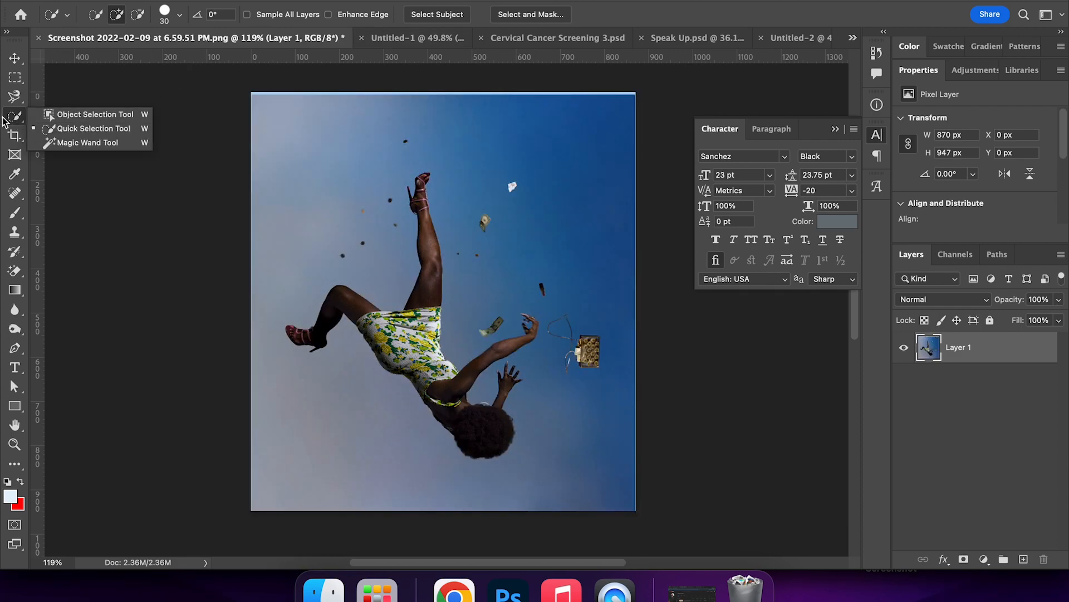
{"action": "left_click", "coordinate": [104, 115]}
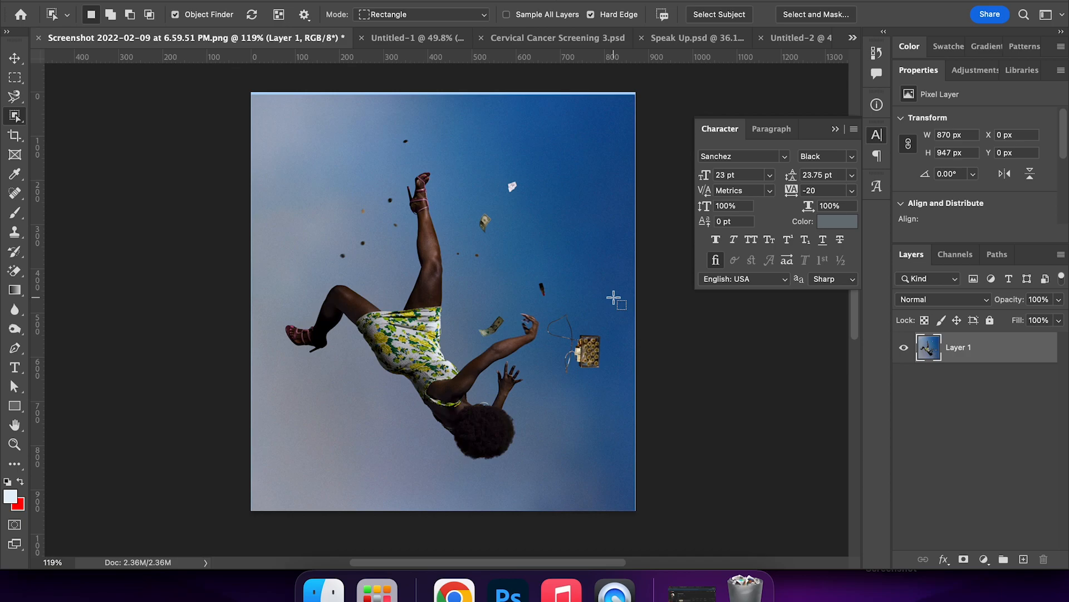
{"action": "left_click_drag", "start_coordinate": [613, 298], "coordinate": [543, 388]}
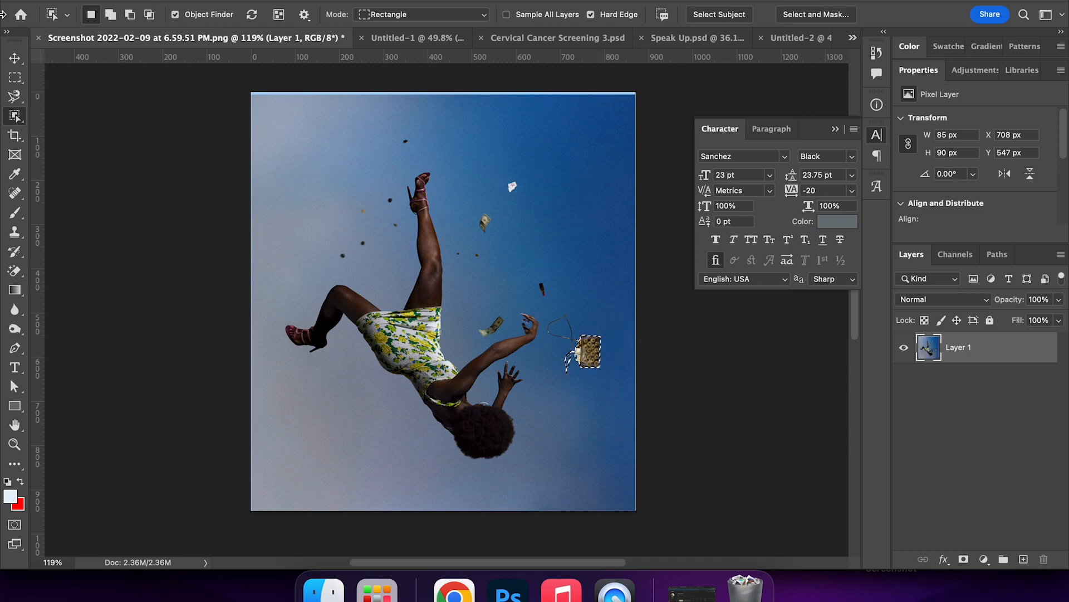
Step: Cut the selected handbag onto its own layer with Layer Via Cut
{"action": "left_click", "coordinate": [21, 59]}
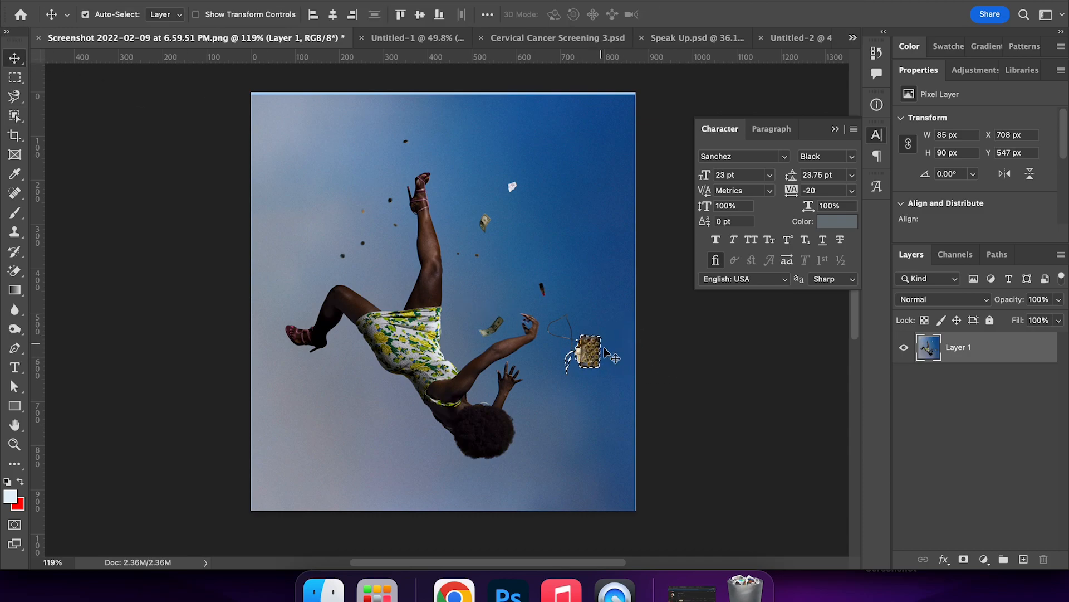
{"action": "right_click", "coordinate": [582, 353]}
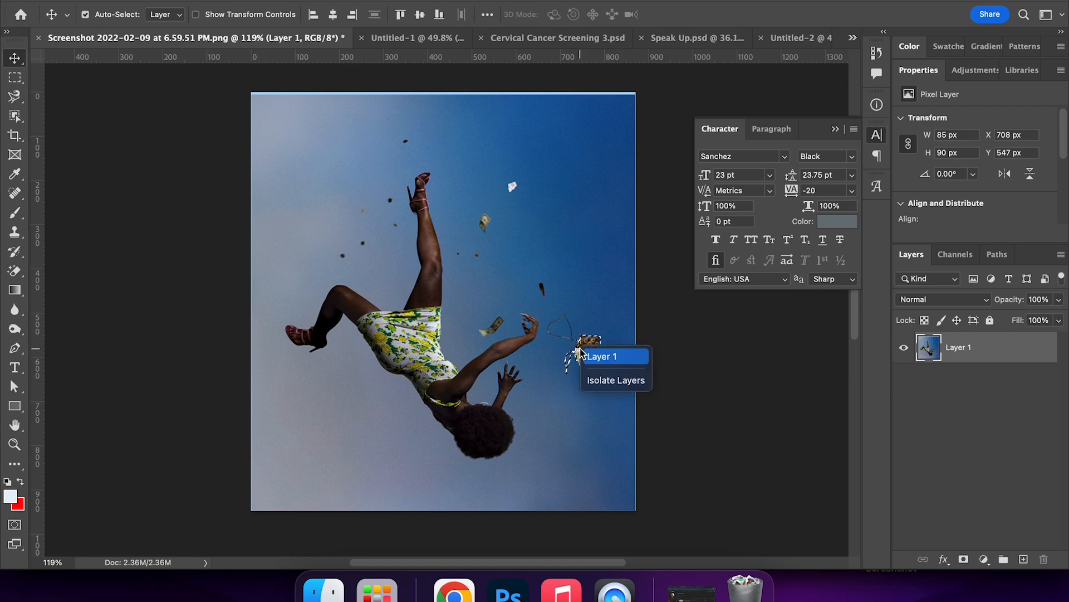
{"action": "left_click", "coordinate": [15, 78]}
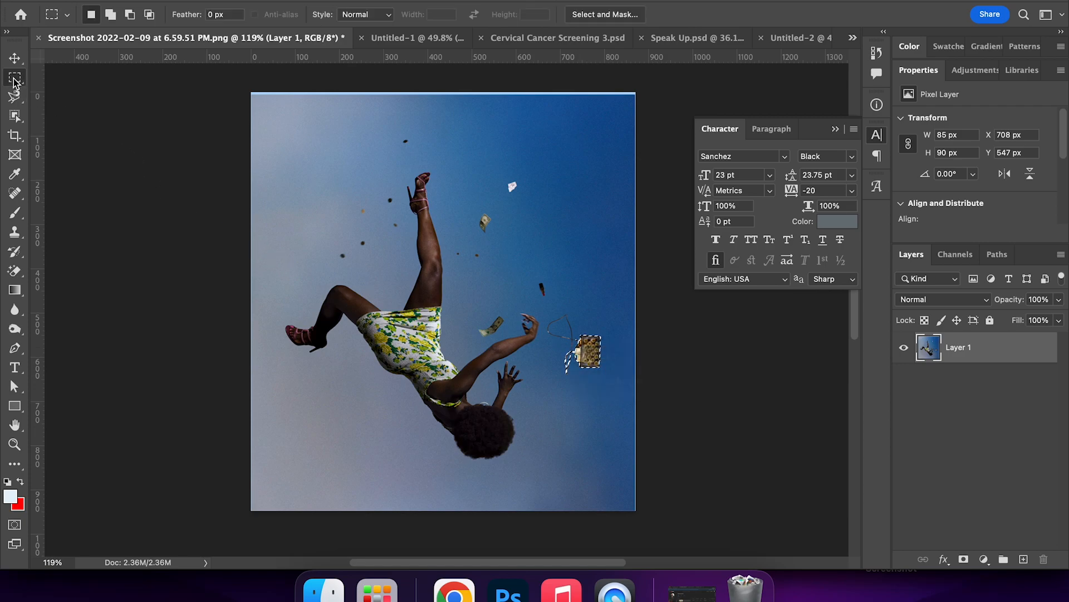
{"action": "right_click", "coordinate": [591, 354]}
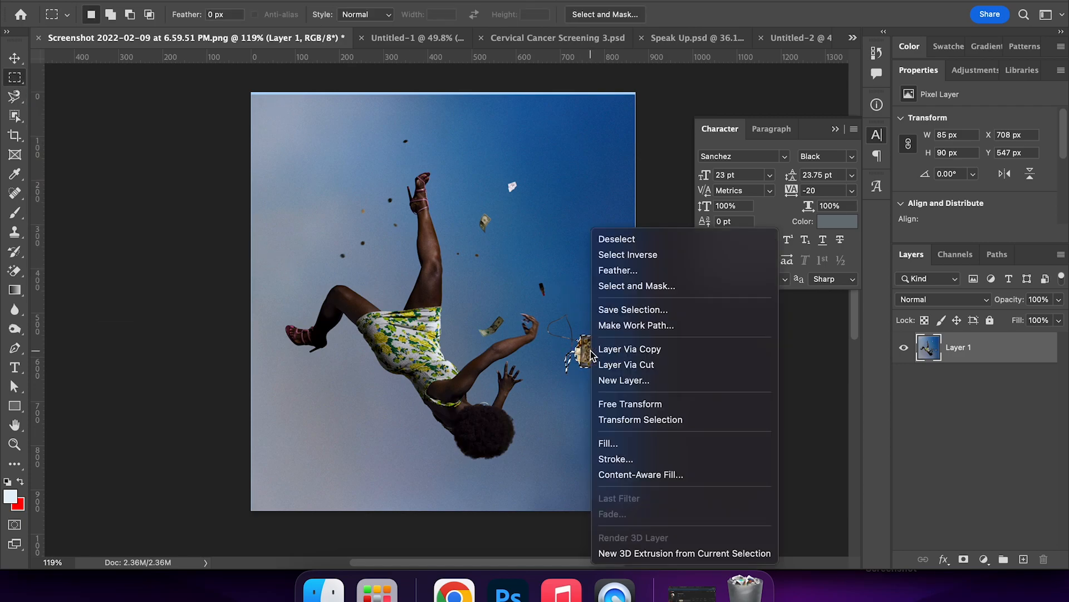
{"action": "left_click", "coordinate": [625, 366]}
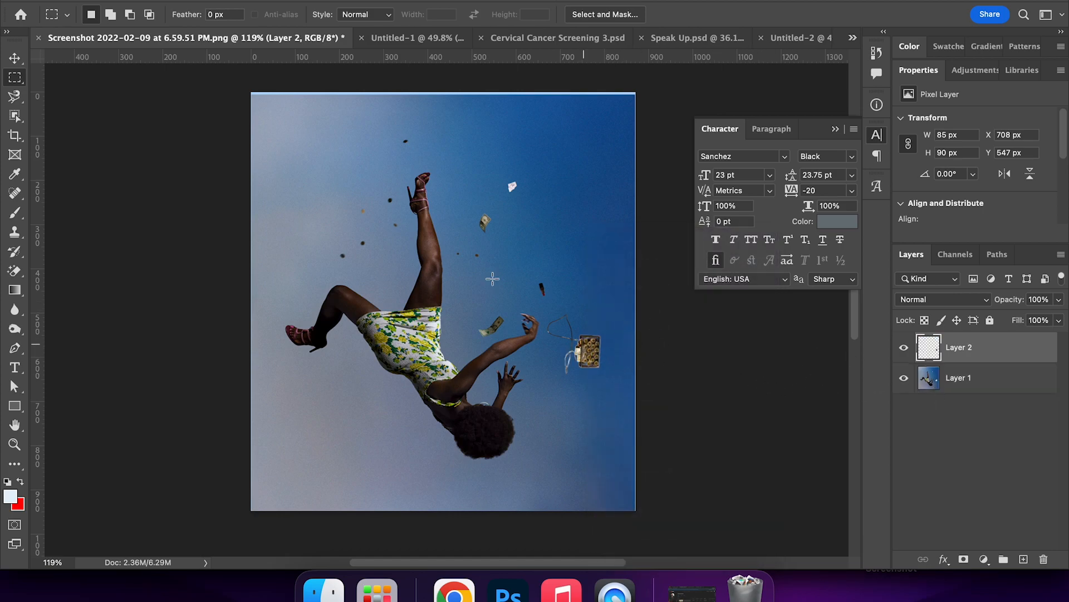
Step: Move the handbag layer about 222 px left and 132 px up, and return it to its original place
{"action": "left_click", "coordinate": [14, 58]}
{"action": "left_click_drag", "start_coordinate": [588, 352], "coordinate": [489, 287]}
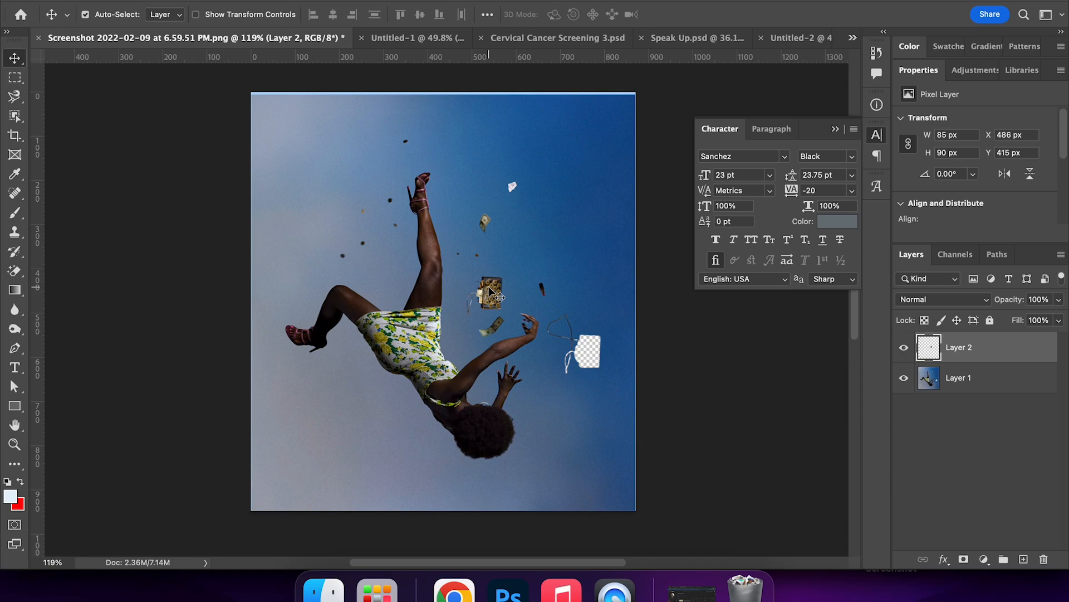
{"action": "left_click_drag", "start_coordinate": [490, 291], "coordinate": [587, 349]}
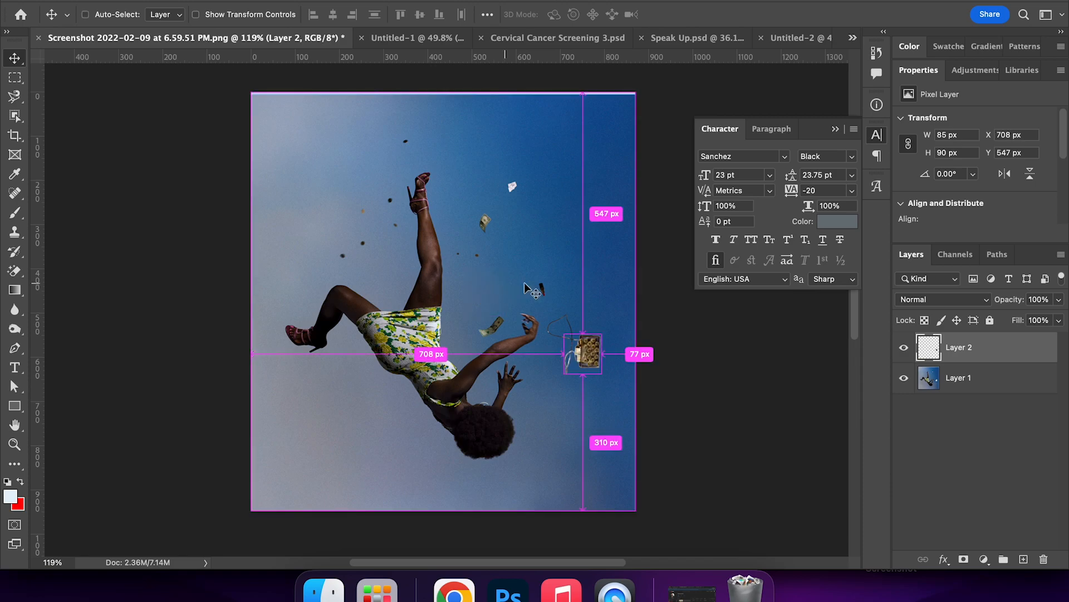
Step: Try cropping the photo inward on all four sides to about 745 by 825 px, and undo back to the uncropped single-layer image
{"action": "left_click", "coordinate": [15, 139]}
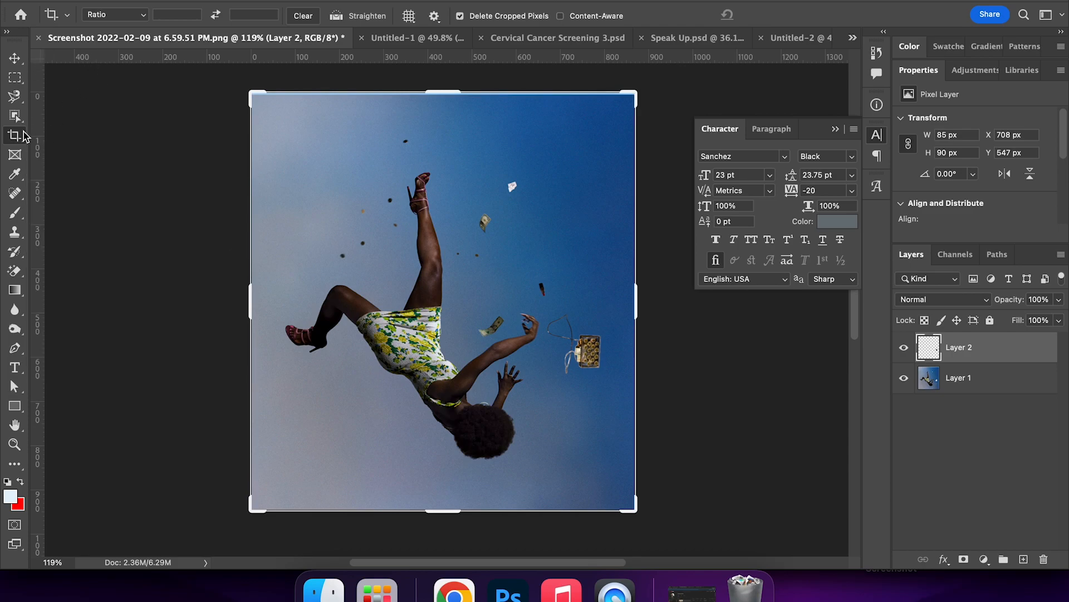
{"action": "left_click_drag", "start_coordinate": [439, 93], "coordinate": [439, 109]}
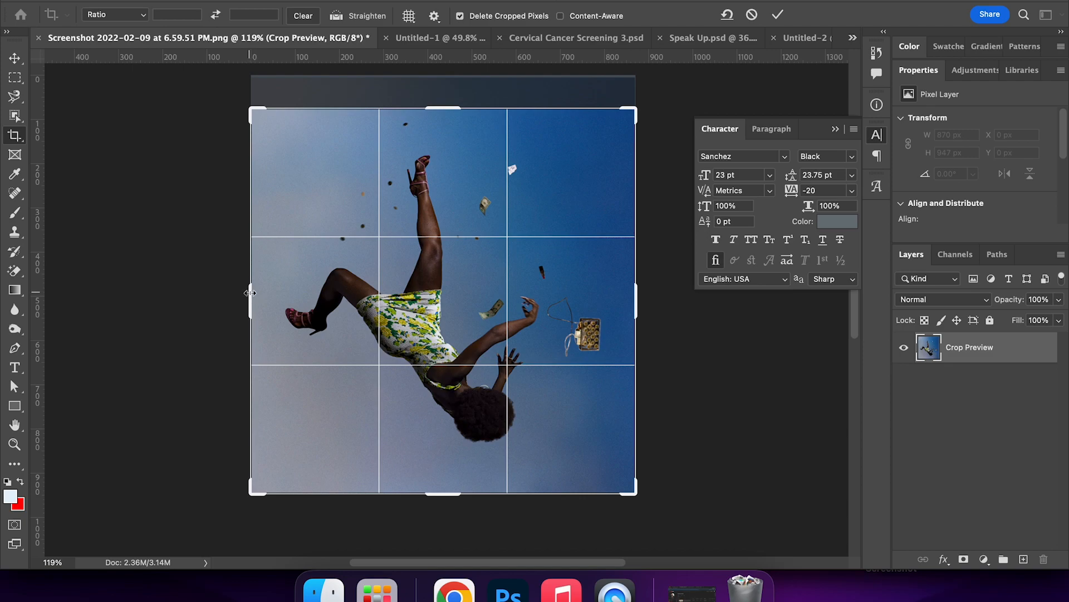
{"action": "left_click_drag", "start_coordinate": [256, 289], "coordinate": [285, 291]}
{"action": "left_click_drag", "start_coordinate": [618, 295], "coordinate": [608, 284]}
{"action": "mouse_move", "coordinate": [445, 500]}
{"action": "left_mouse_down"}
{"action": "mouse_move", "coordinate": [444, 440]}
{"action": "mouse_move", "coordinate": [445, 479]}
{"action": "left_mouse_up"}
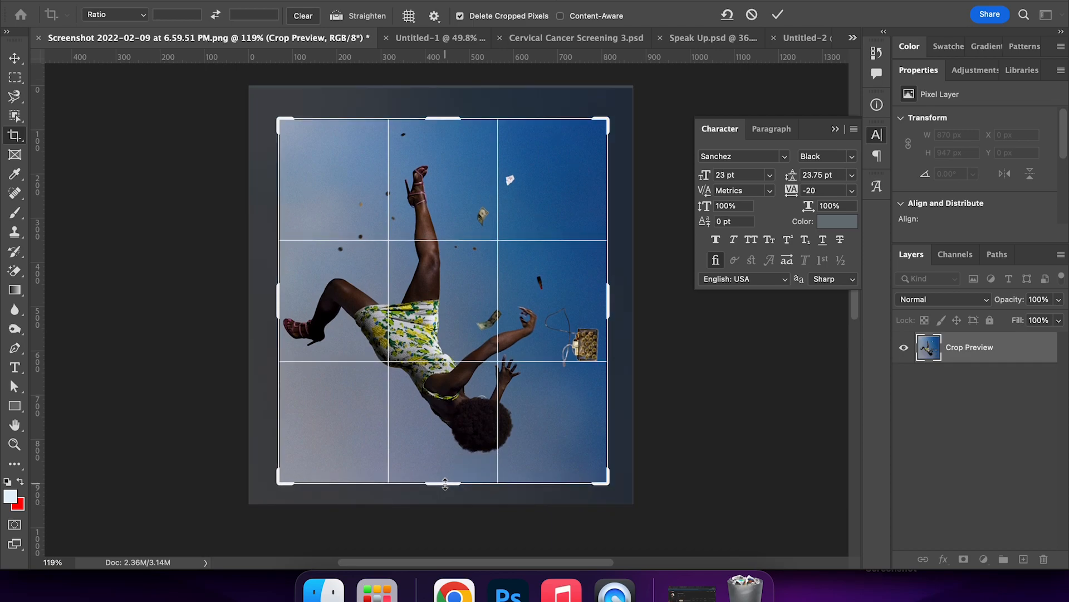
{"action": "key", "text": "Return"}
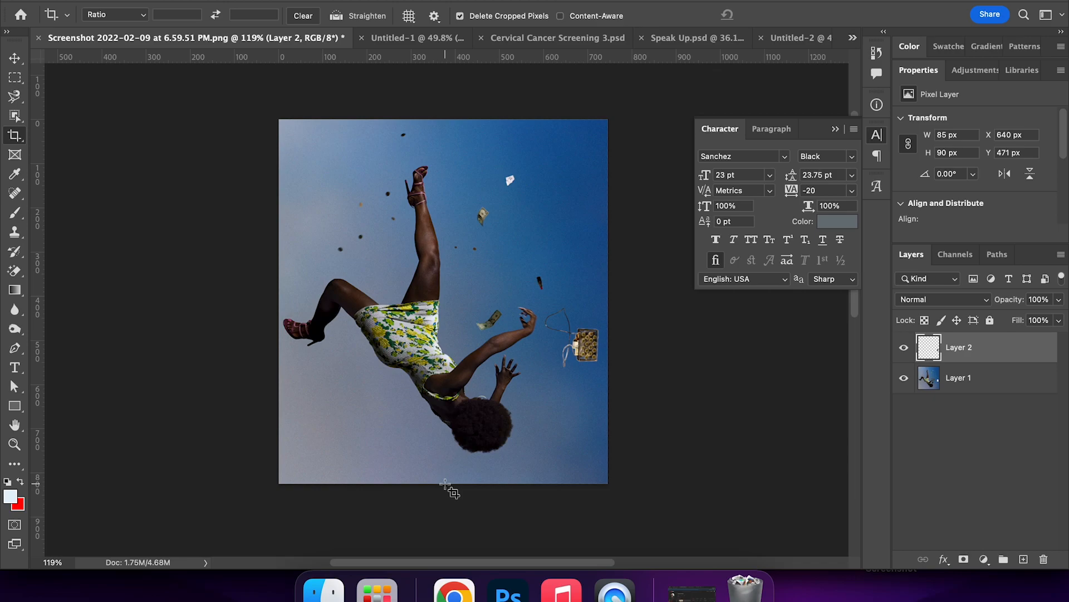
{"action": "key", "text": "super+z"}
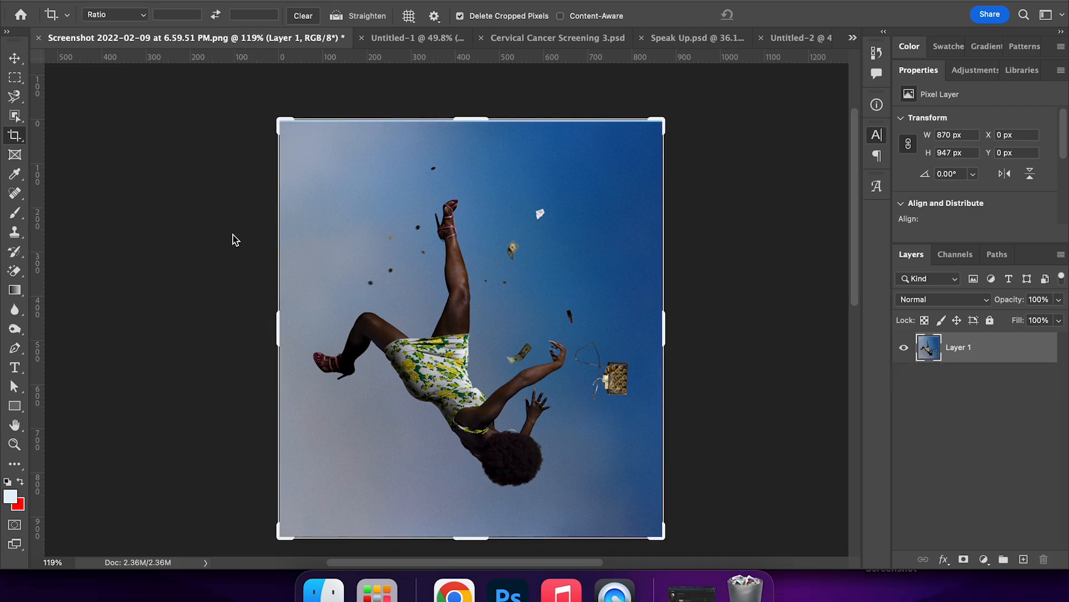
Step: Mask the photo with a rectangular frame about 725 by 835 px around the woman using the Frame tool
{"action": "left_click", "coordinate": [14, 155]}
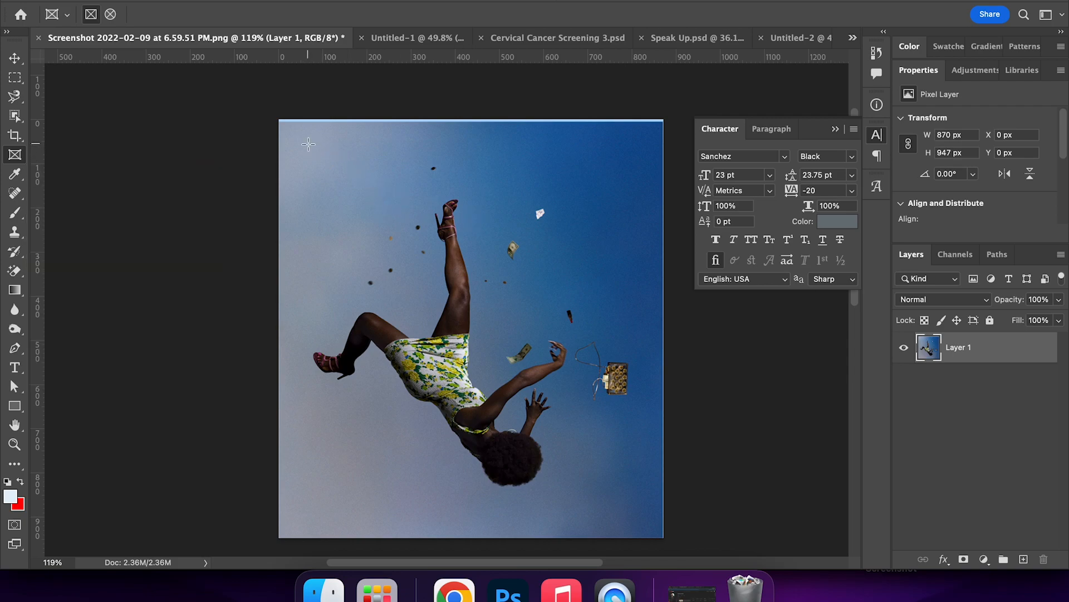
{"action": "left_click_drag", "start_coordinate": [308, 144], "coordinate": [628, 513]}
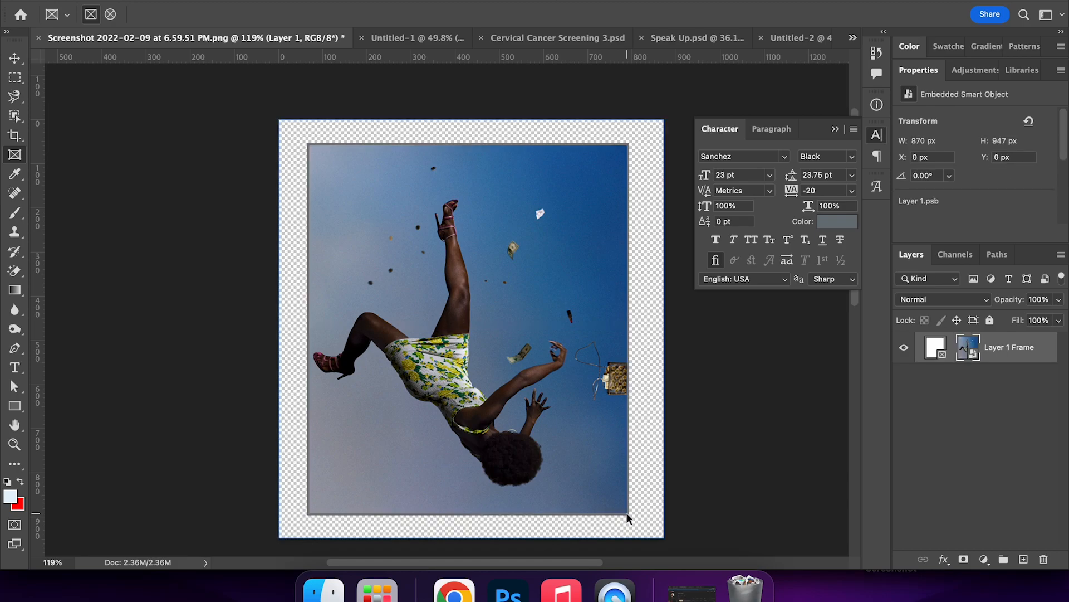